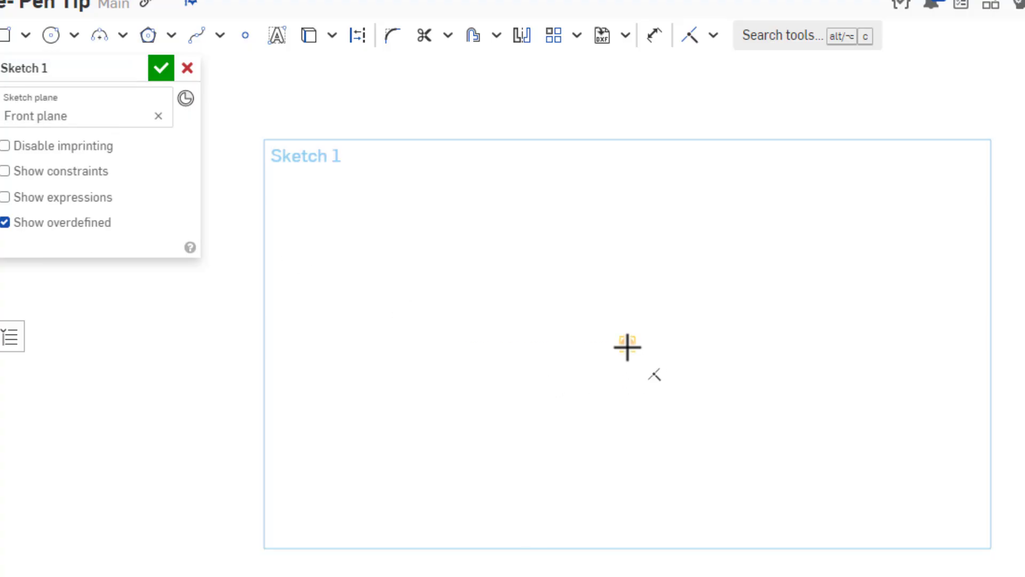
Sketch a horizontal line about 3.47 in long running left from the origin and convert it to construction geometry
click(627, 347)
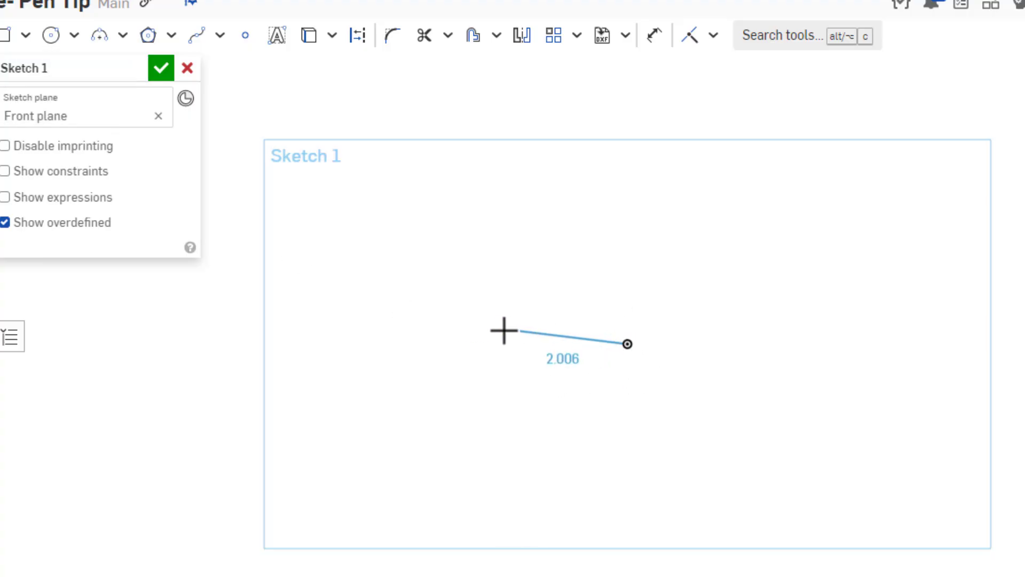
click(420, 344)
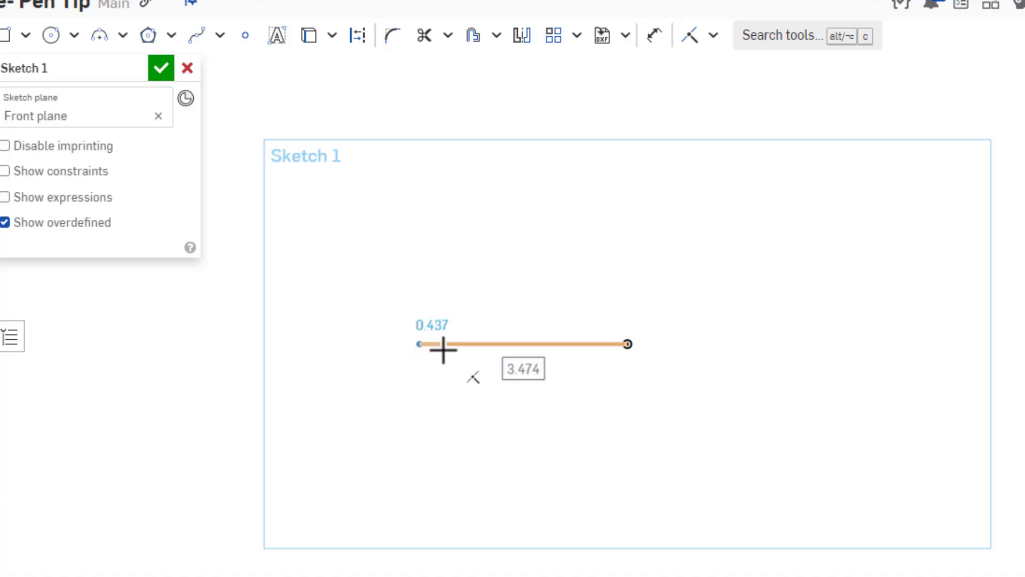
key(Escape)
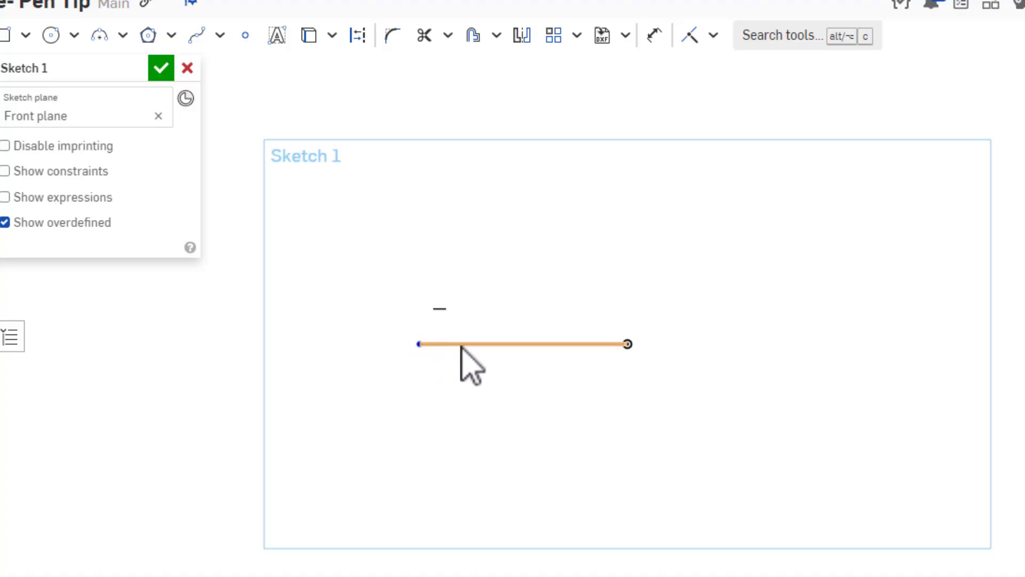
click(457, 344)
key(q)
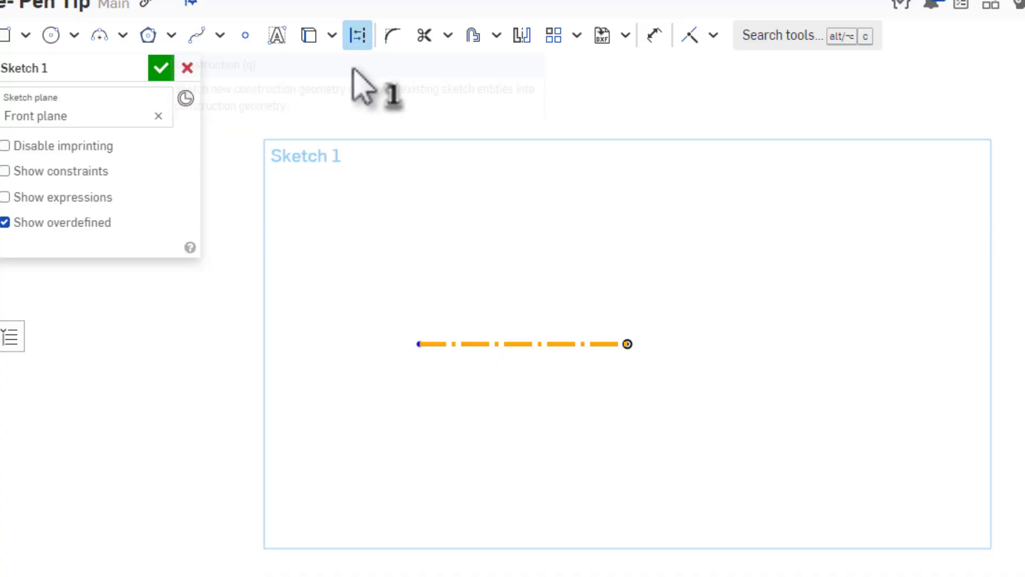
click(408, 435)
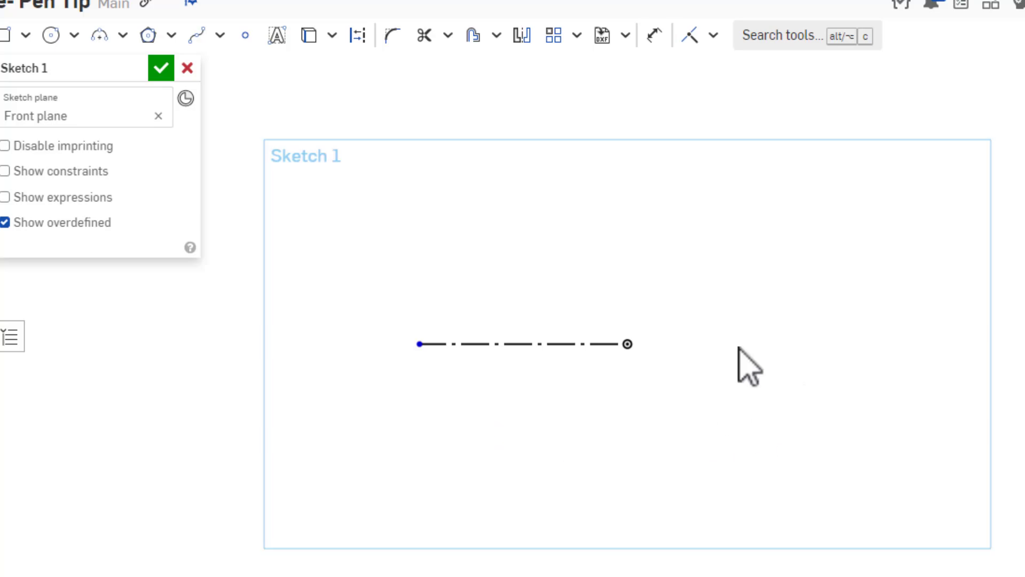
Draw a corner rectangle from the origin above the construction line, 0.040 in wide and 0.210 in tall, and finish the sketch
click(7, 42)
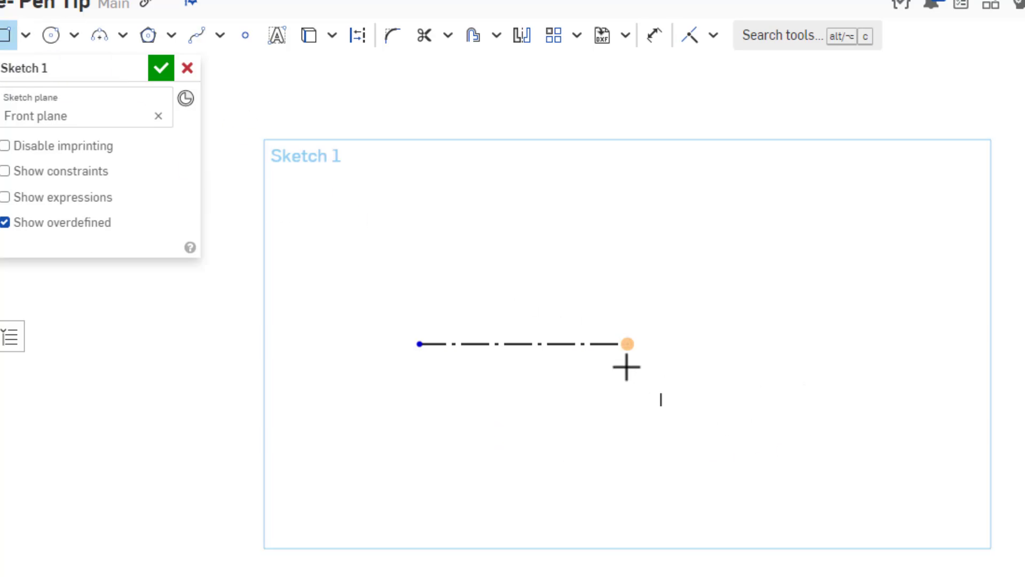
click(628, 344)
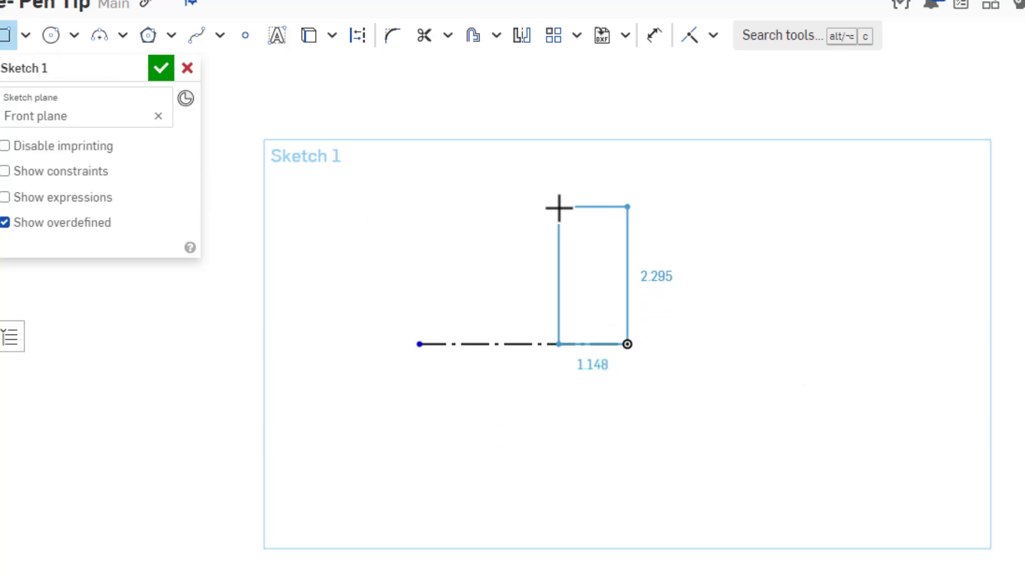
click(558, 207)
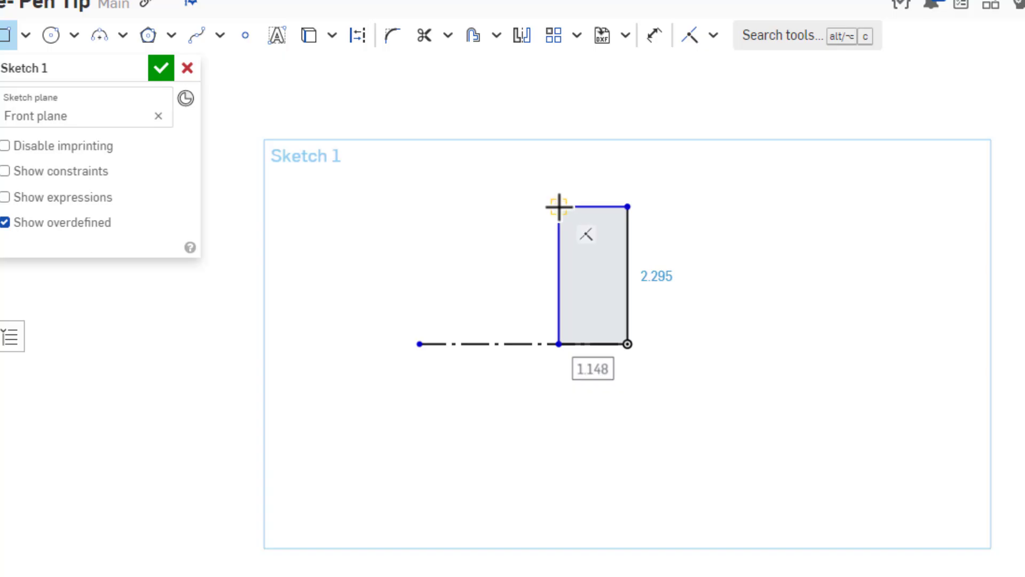
text(.040)
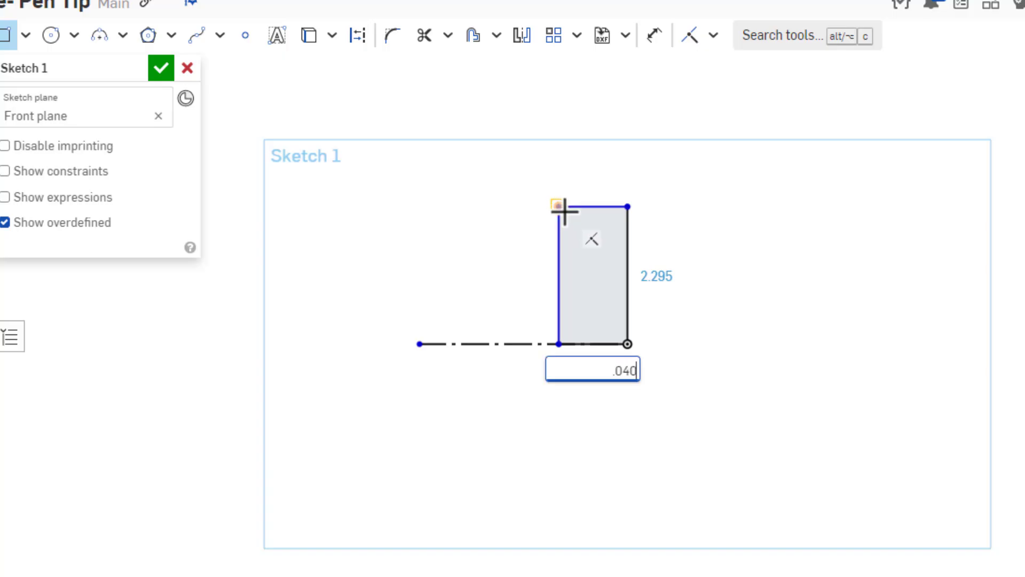
key(Return)
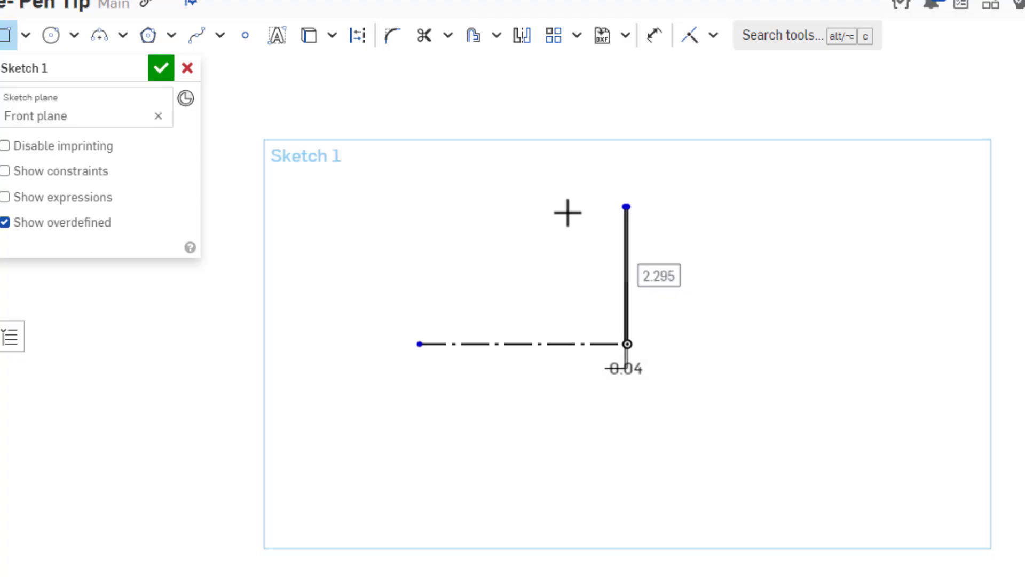
text(.210)
key(Return)
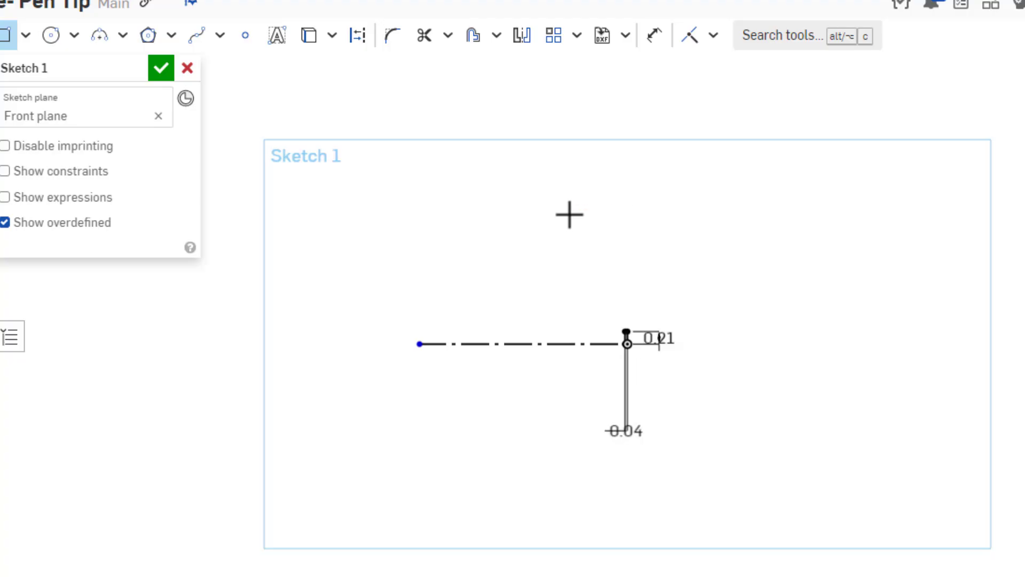
scroll(635, 347, up, 10)
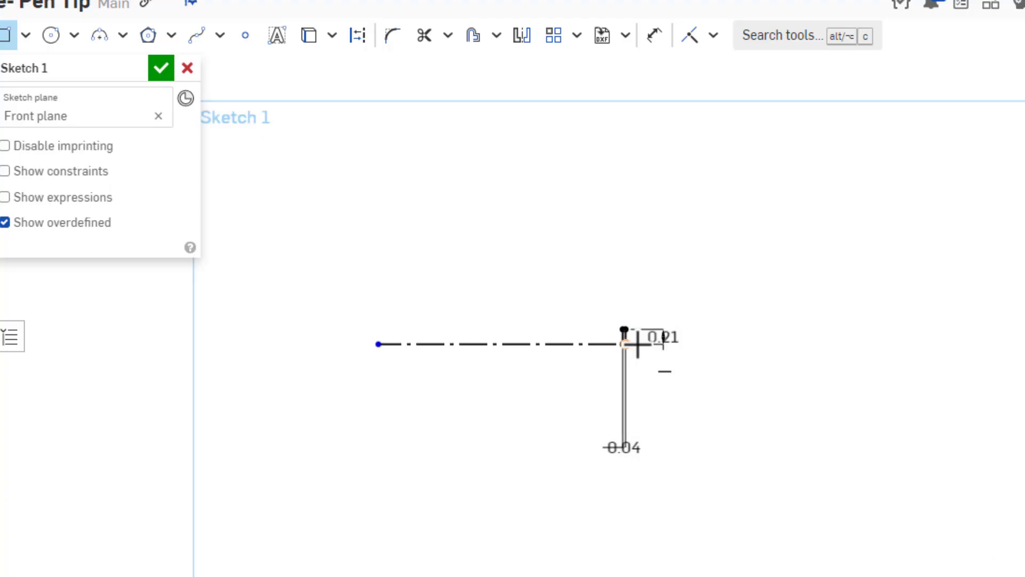
scroll(603, 328, up, 4)
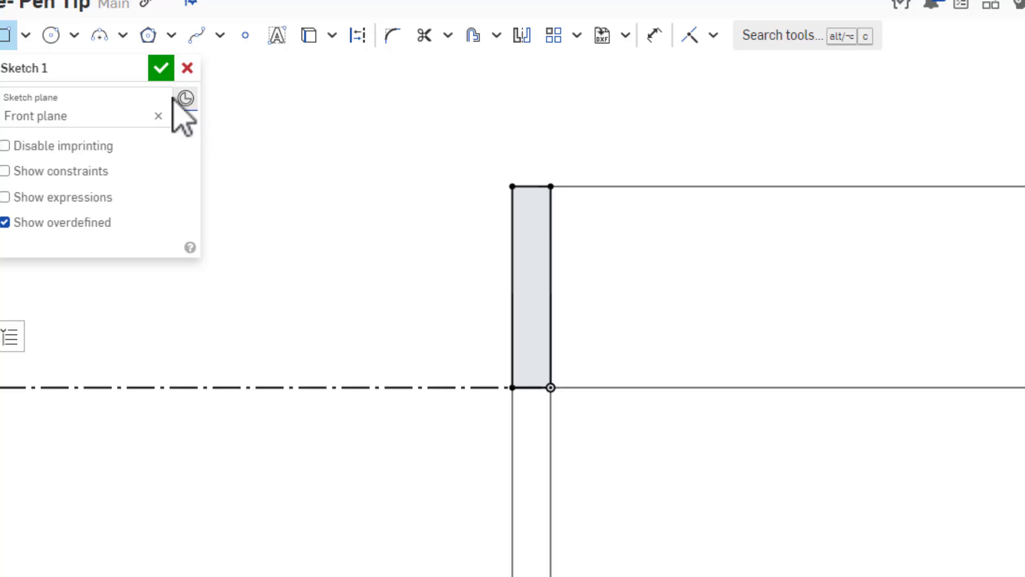
click(161, 70)
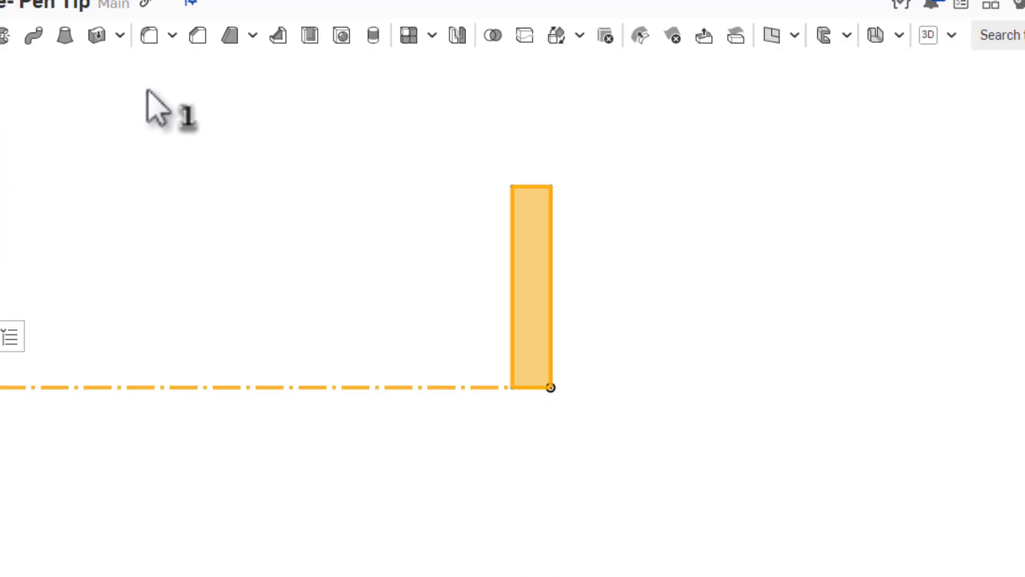
Revolve the rectangle fully around the construction line as a new solid
click(6, 34)
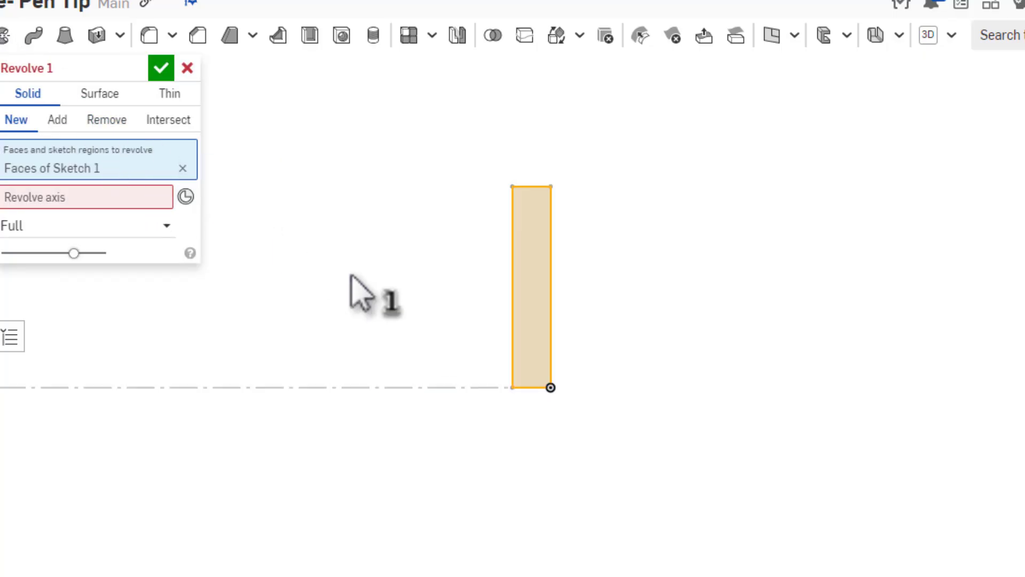
click(75, 200)
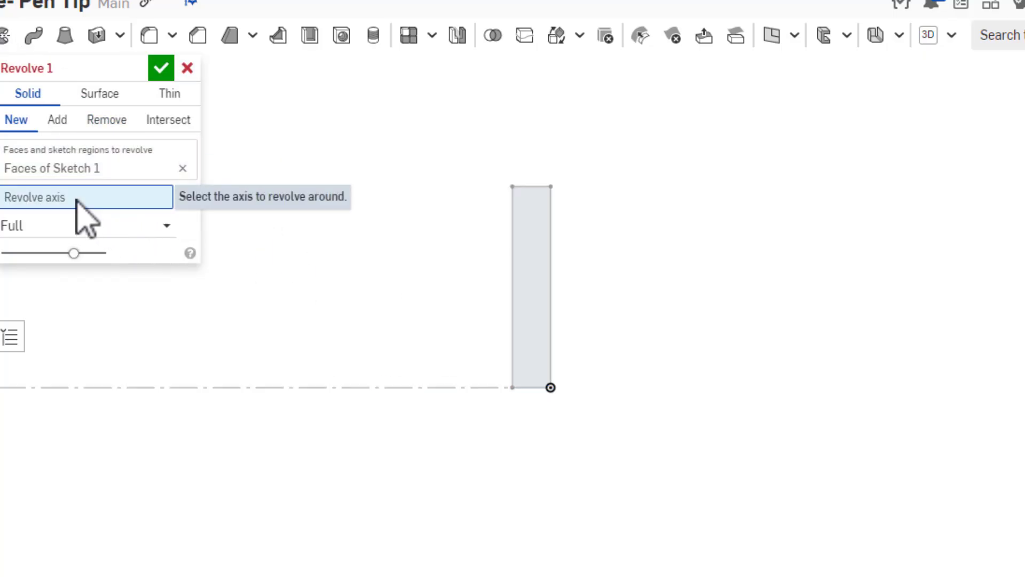
click(257, 387)
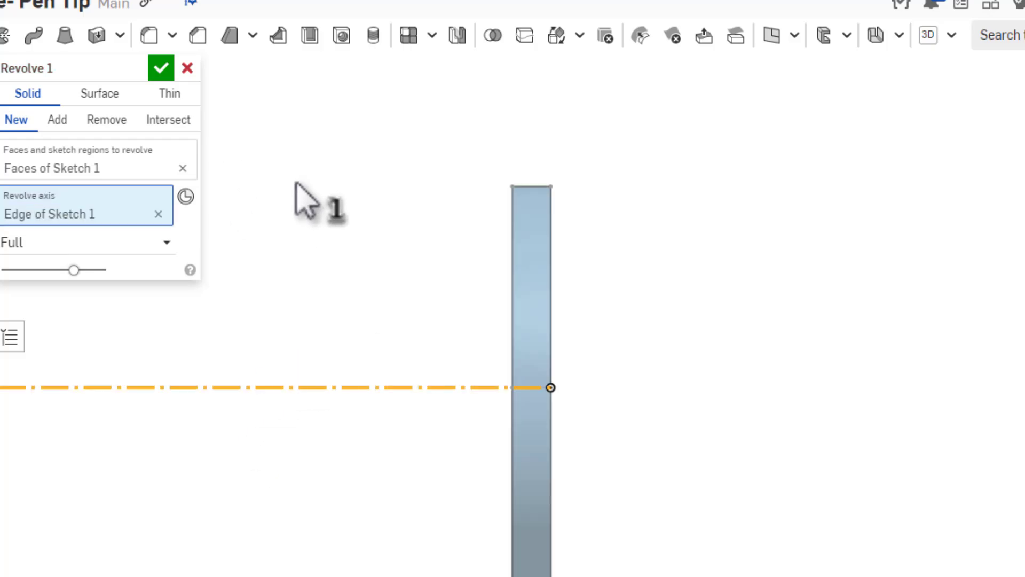
click(162, 68)
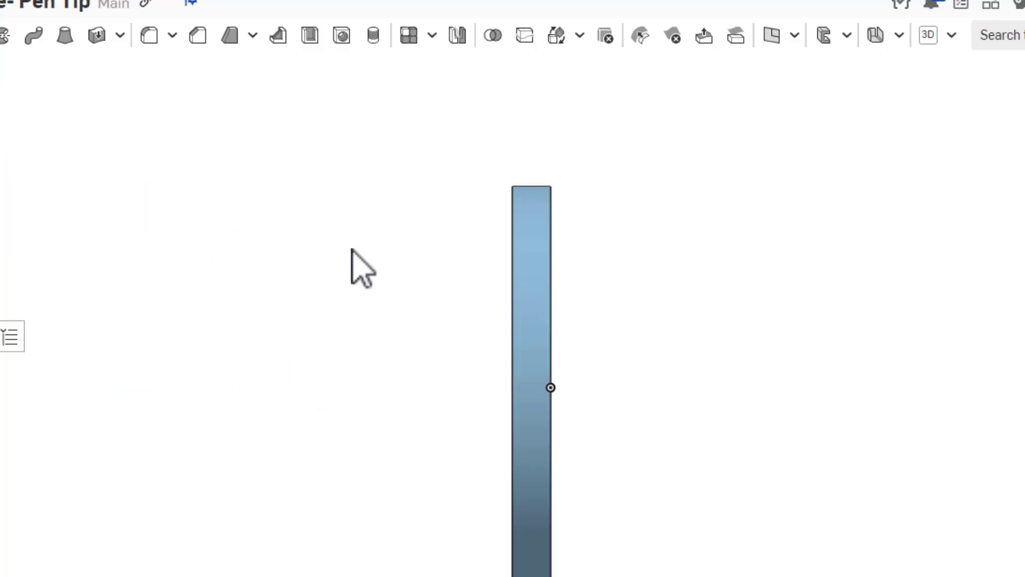
Start a new sketch on the Front plane and hide the revolved disc
key(shift+7)
right_drag(342, 247, 380, 246)
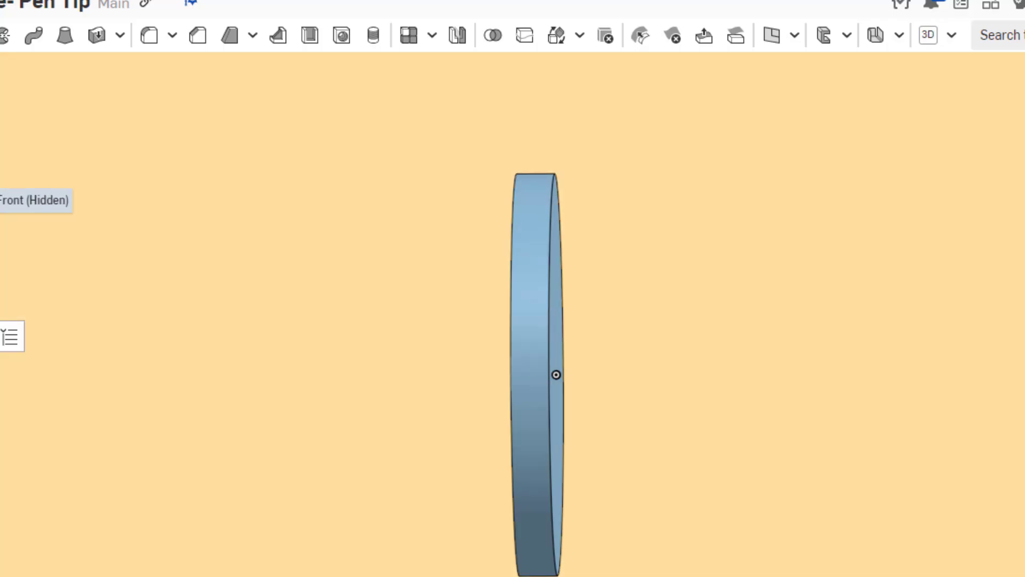
right_click(0, 210)
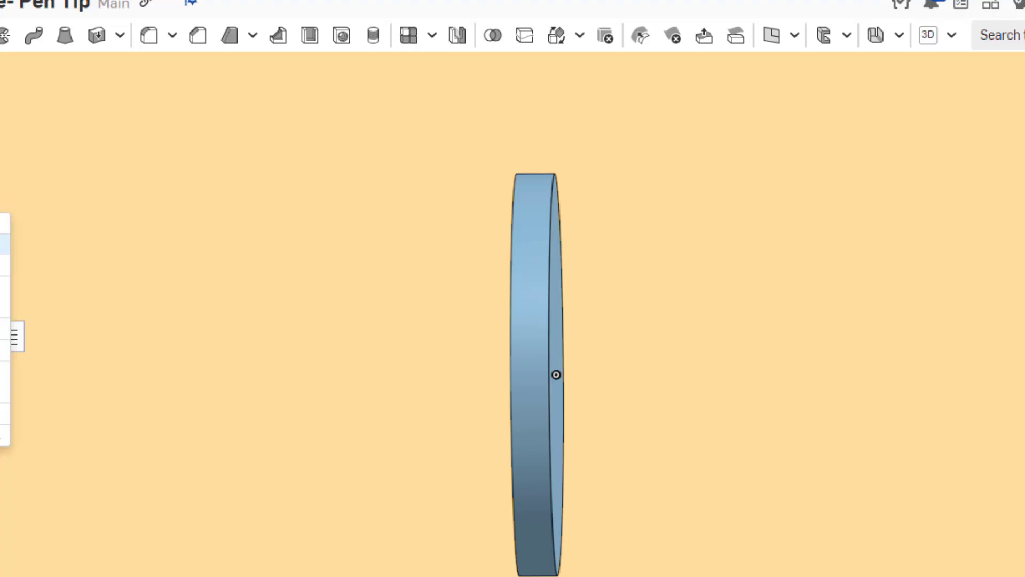
click(0, 244)
right_click(108, 409)
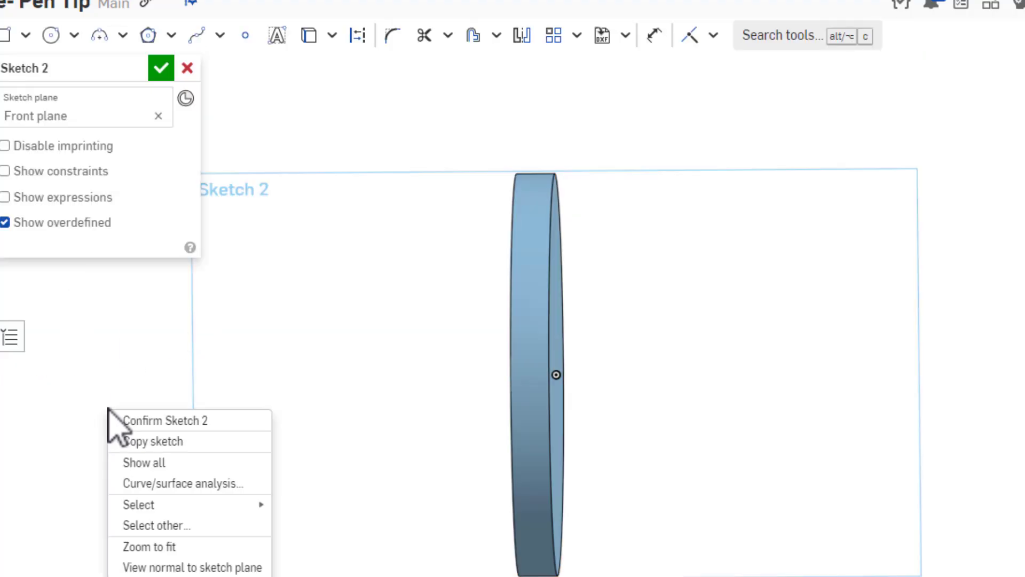
click(149, 567)
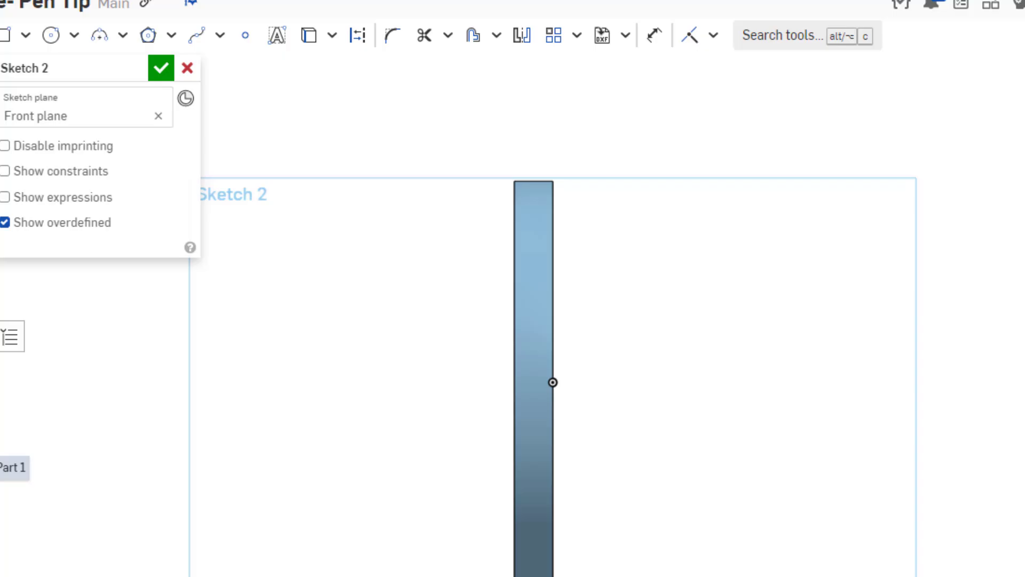
click(0, 466)
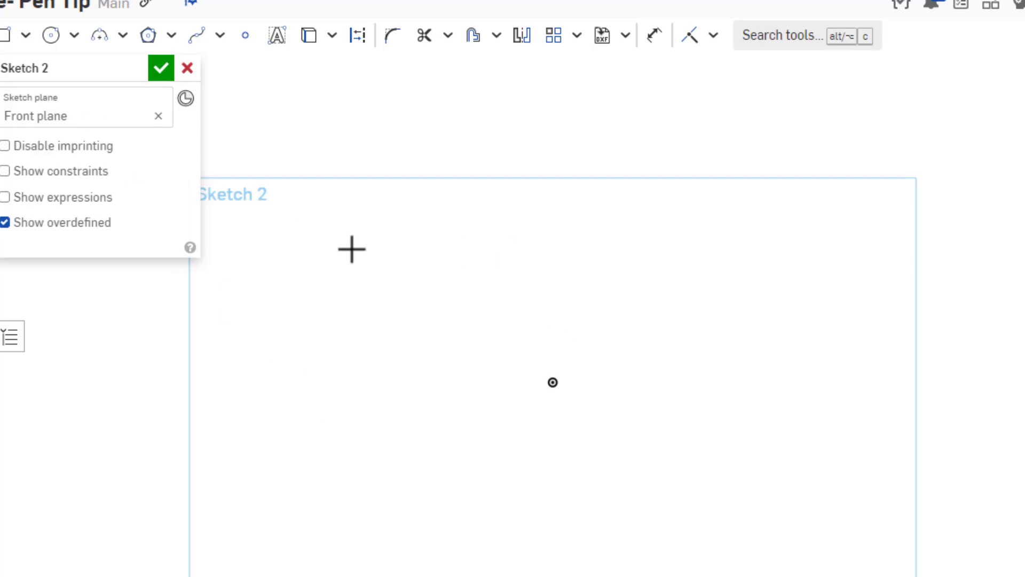
Sketch a vertical line about 0.162 in up from the origin, continued by a line about 0.373 in long sloping down to the left
click(552, 369)
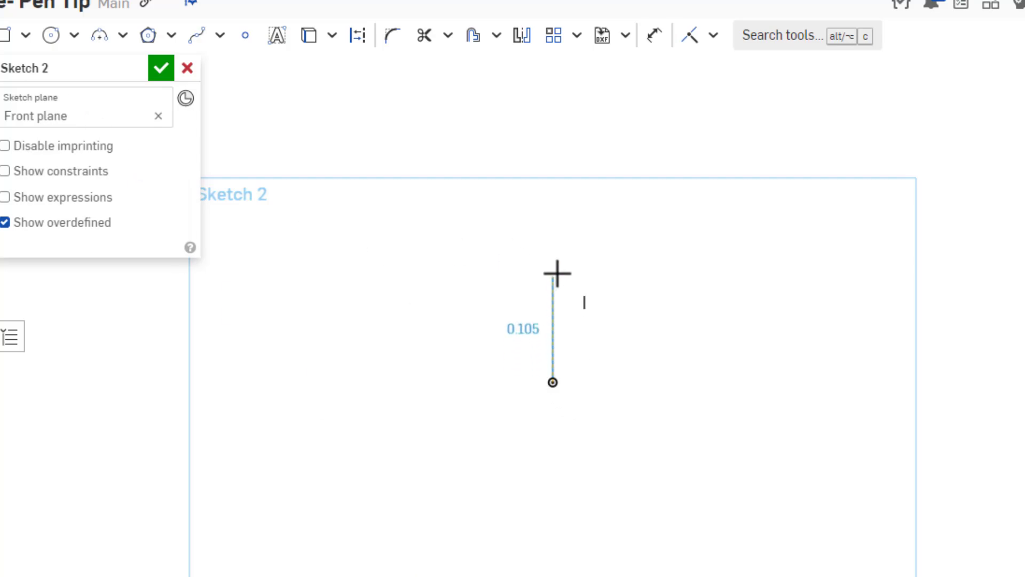
click(553, 228)
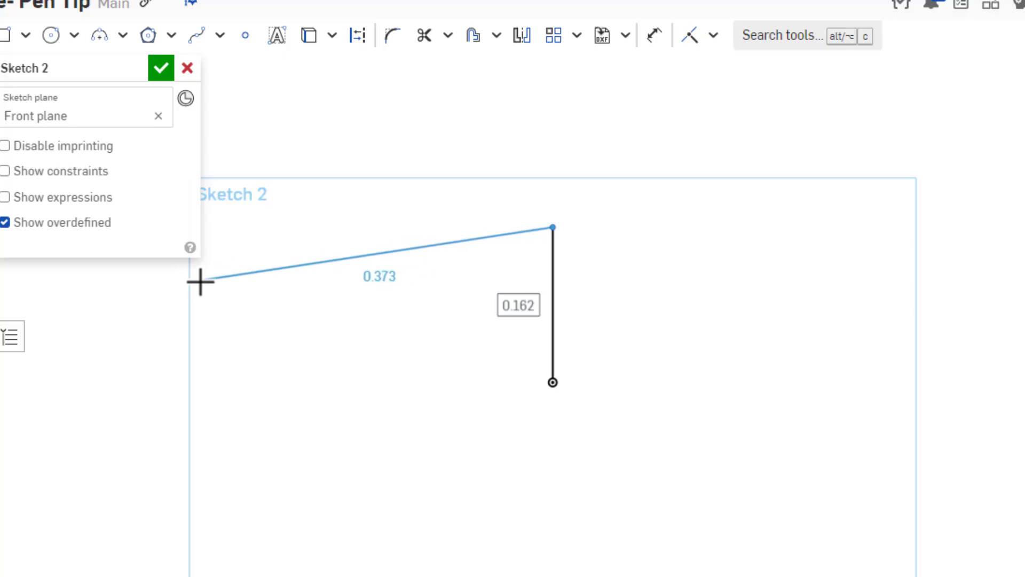
click(200, 281)
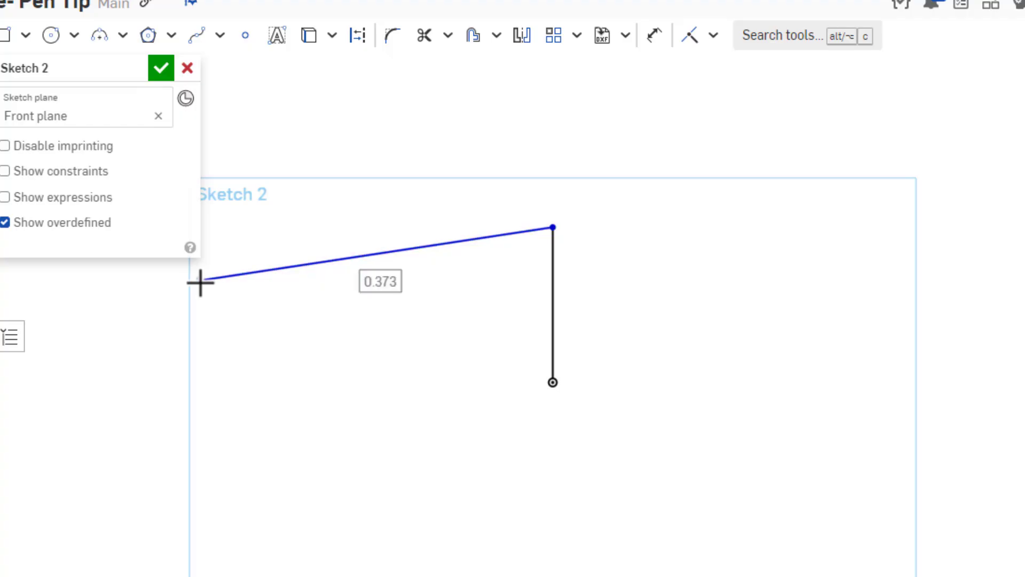
key(Escape)
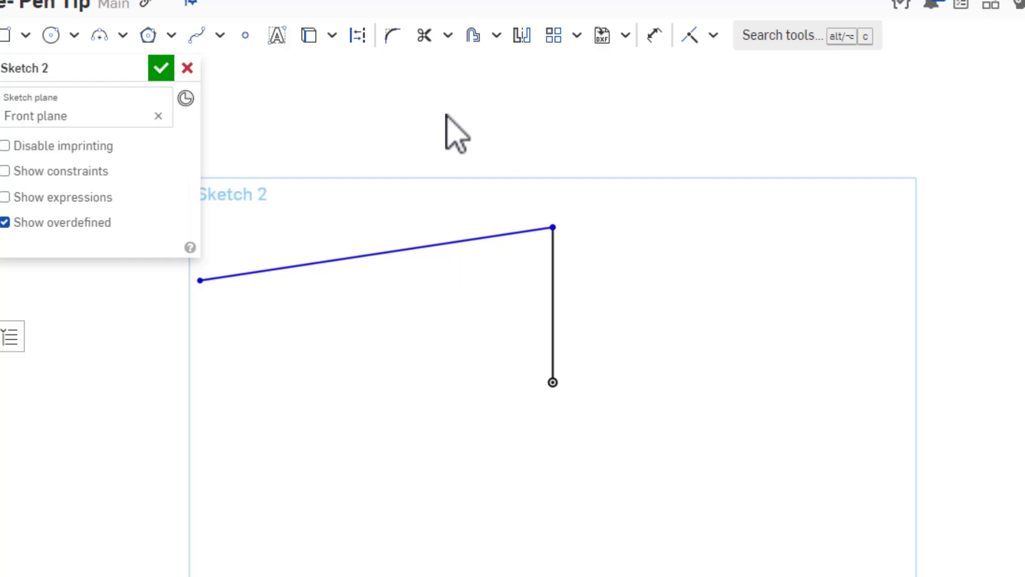
Dimension the vertical line's length as 0.355 in
click(648, 47)
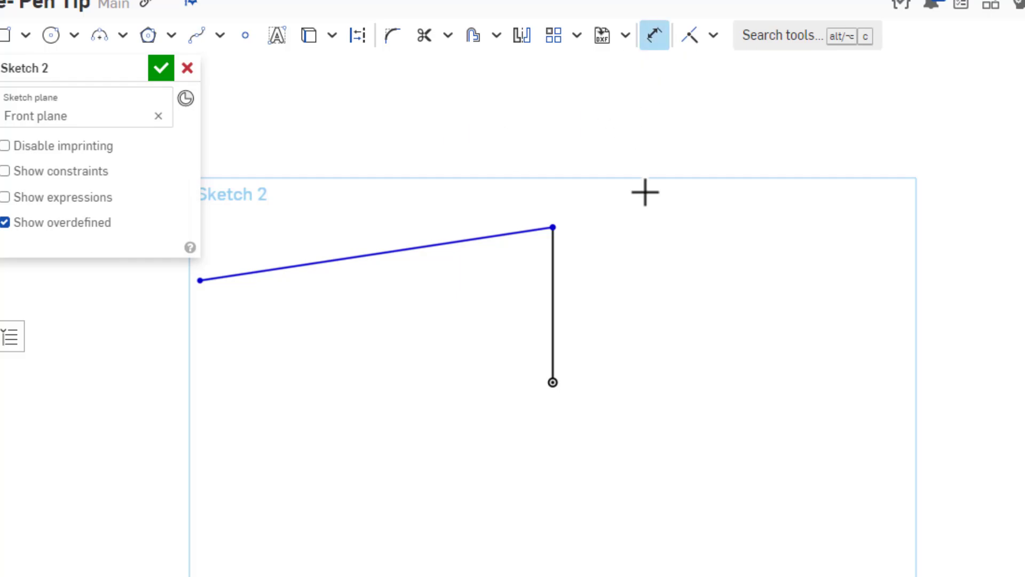
click(553, 309)
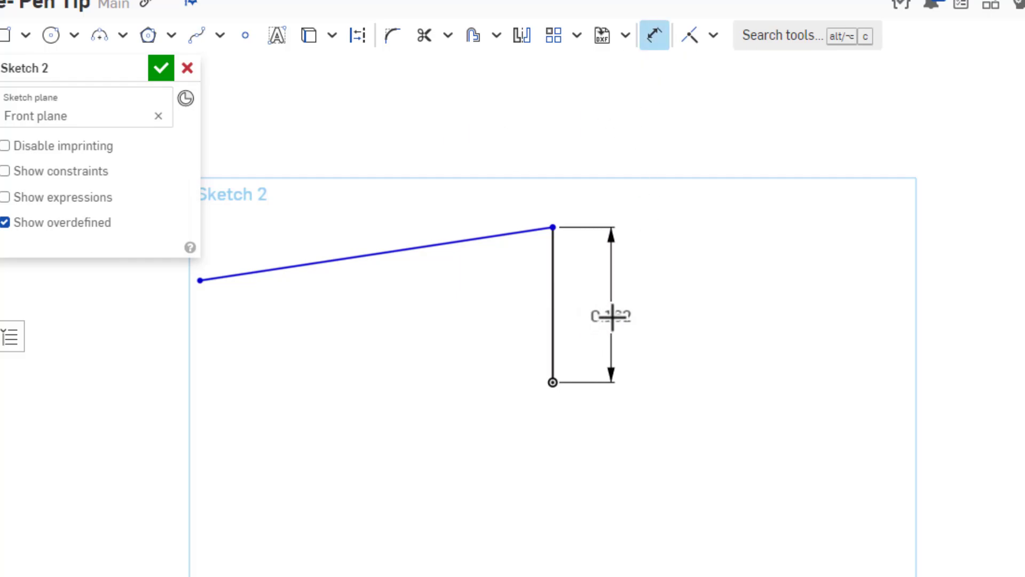
click(613, 311)
key(BackSpace)
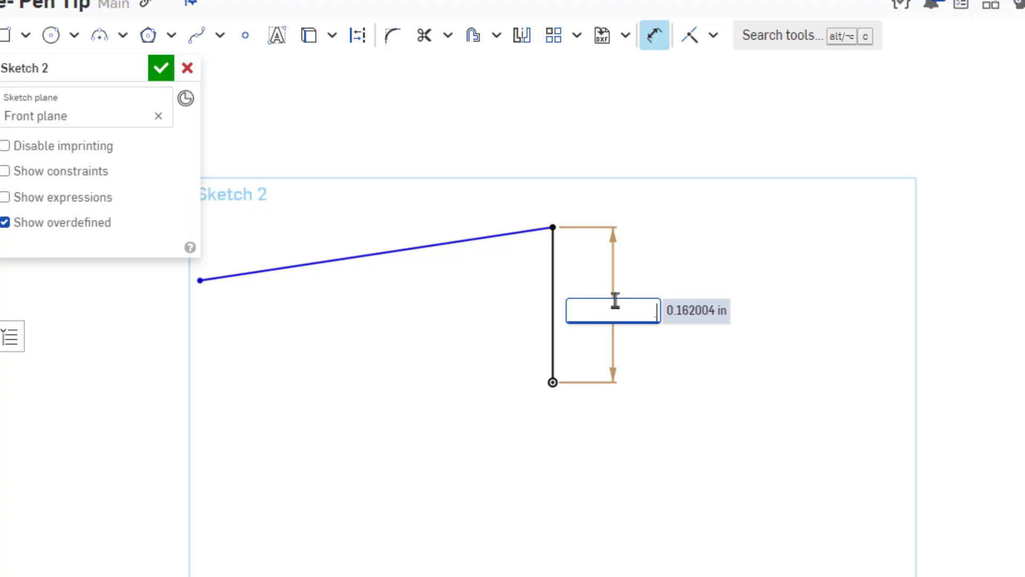
text(.355)
key(Return)
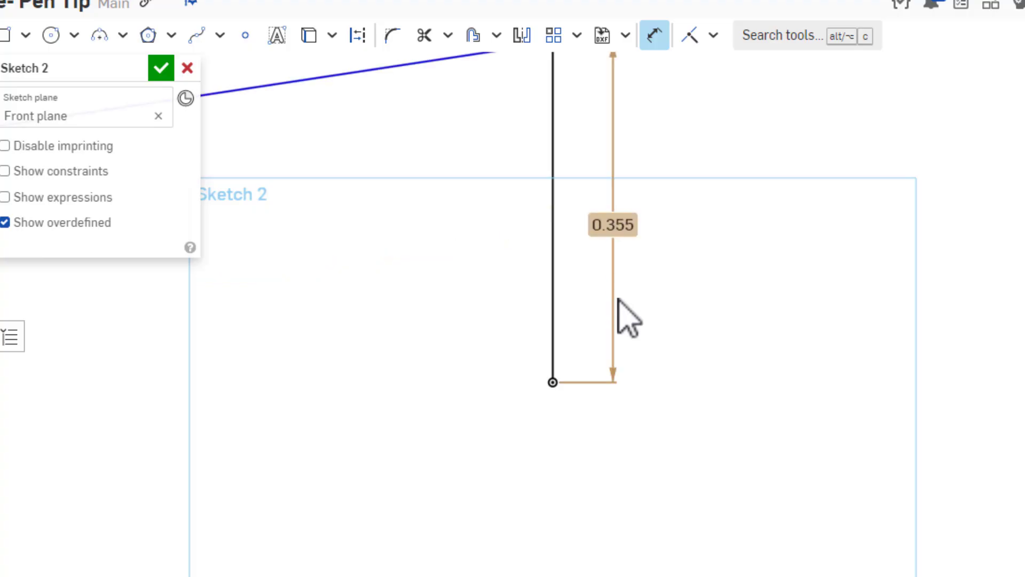
Dimension the horizontal distance between the vertical line and the sloped line's free end as 1.786 in
scroll(794, 351, down, 2)
scroll(794, 352, down, 3)
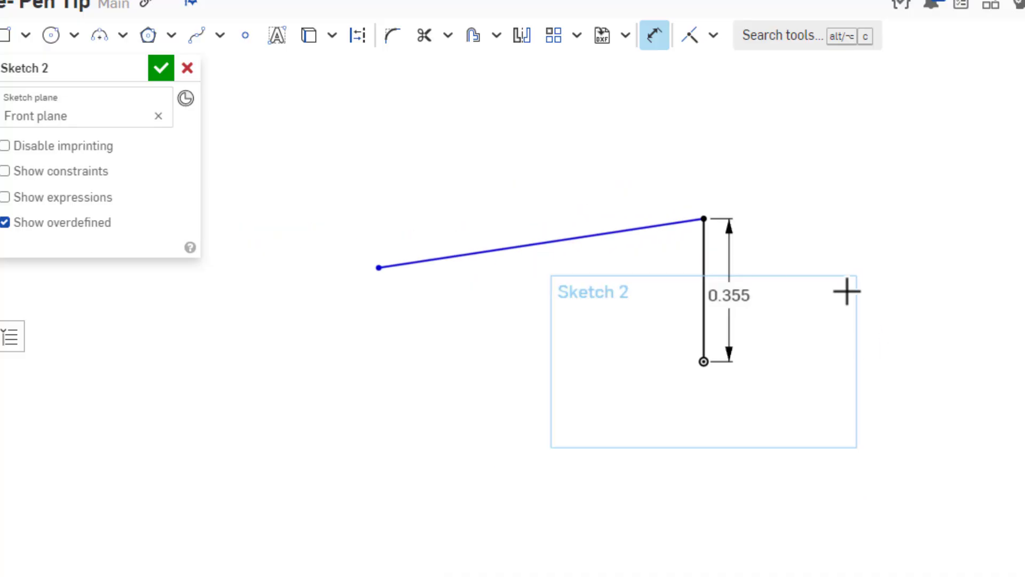
click(703, 255)
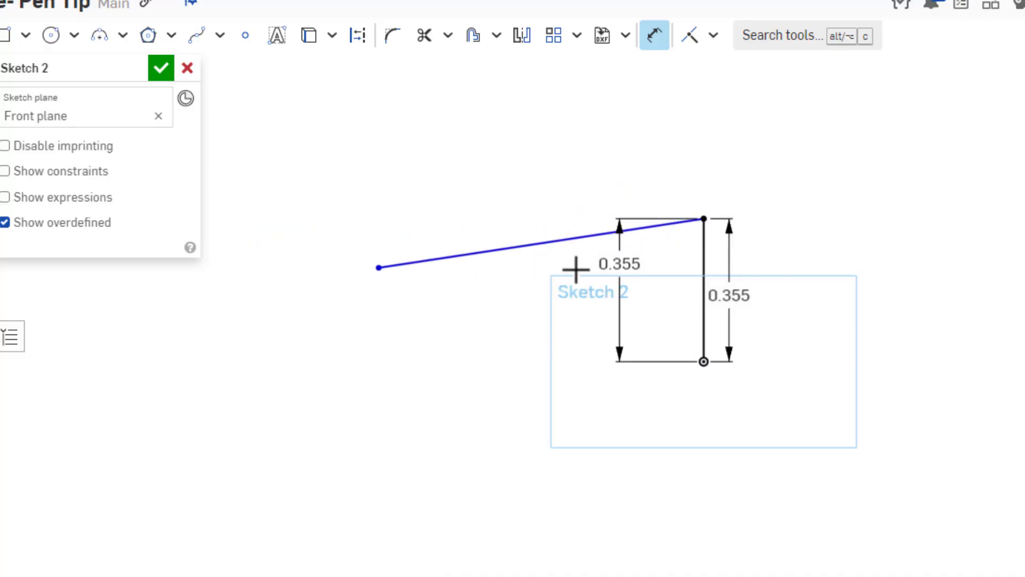
click(377, 266)
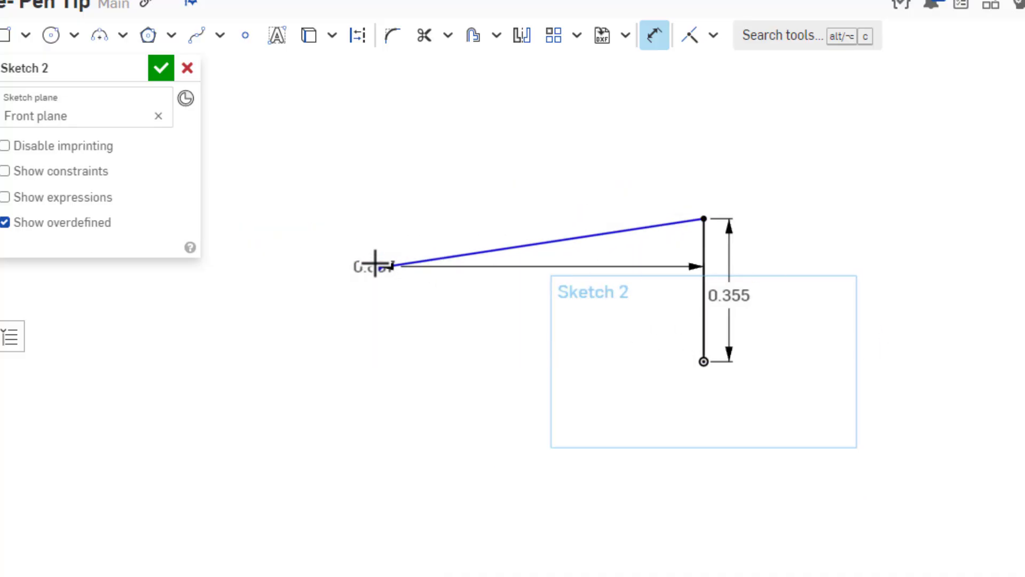
click(525, 166)
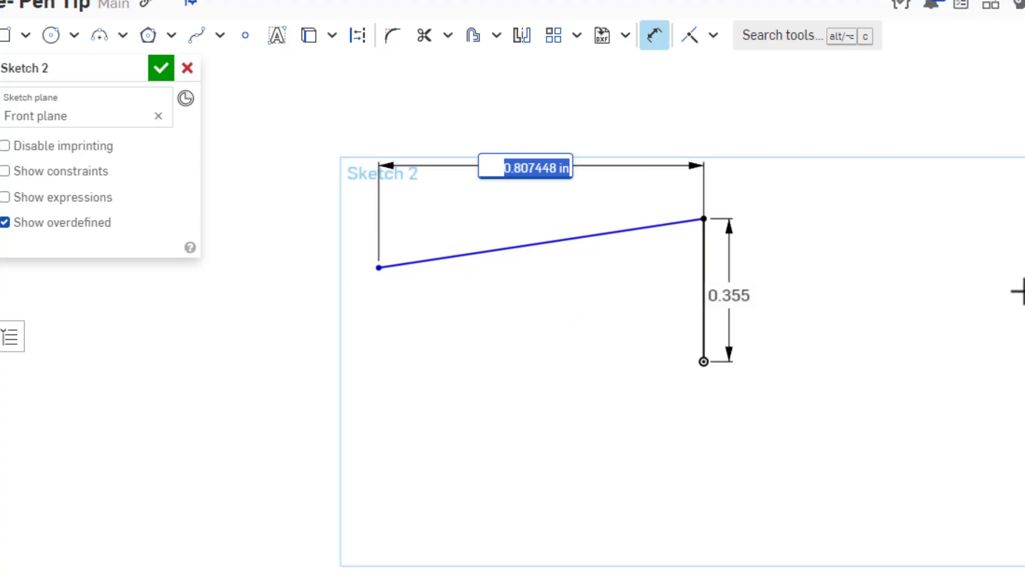
text(1)
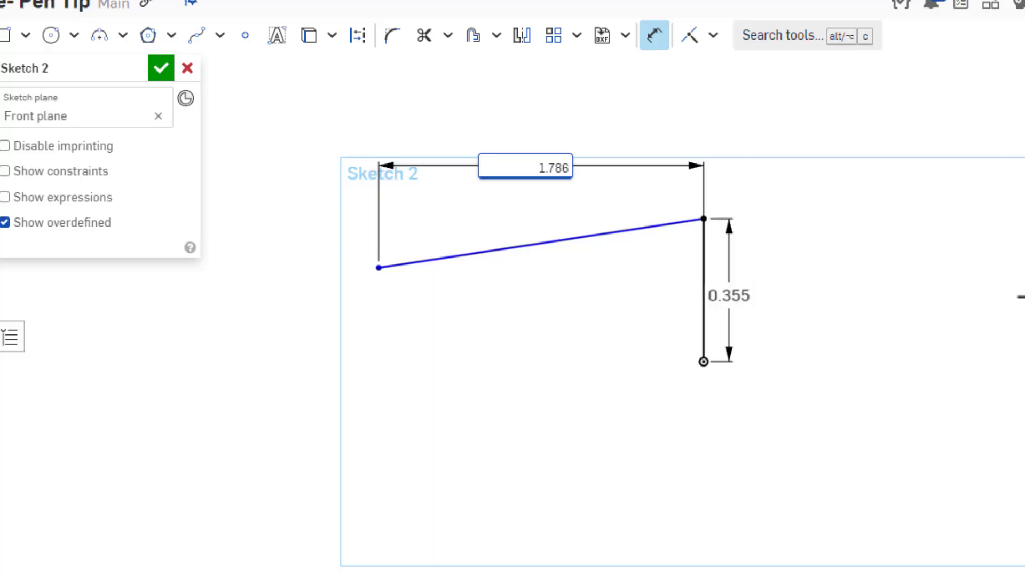
text(.786)
key(Return)
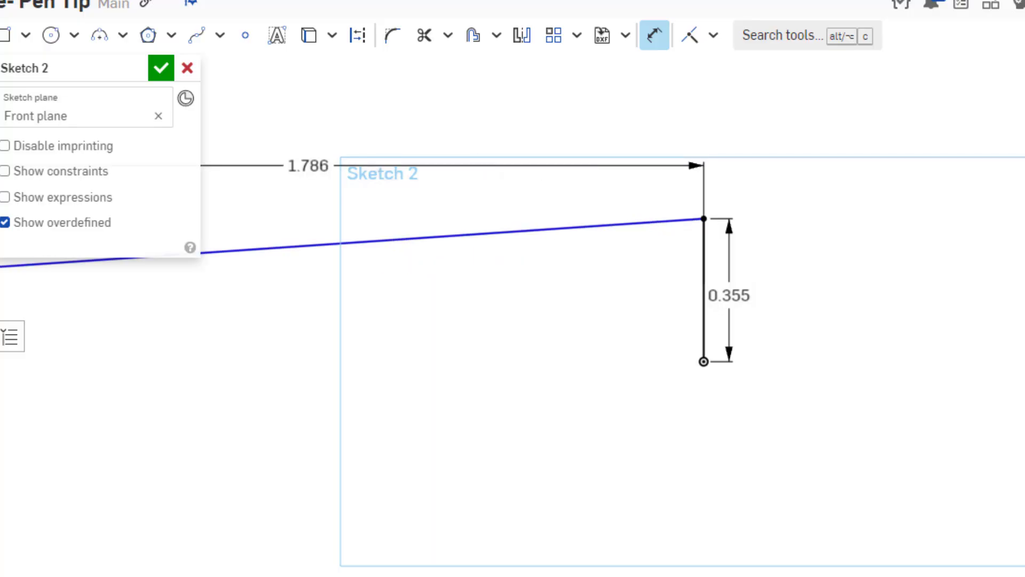
Fillet the corner between the vertical line and the sloped line with a 0.08 in radius
key(f)
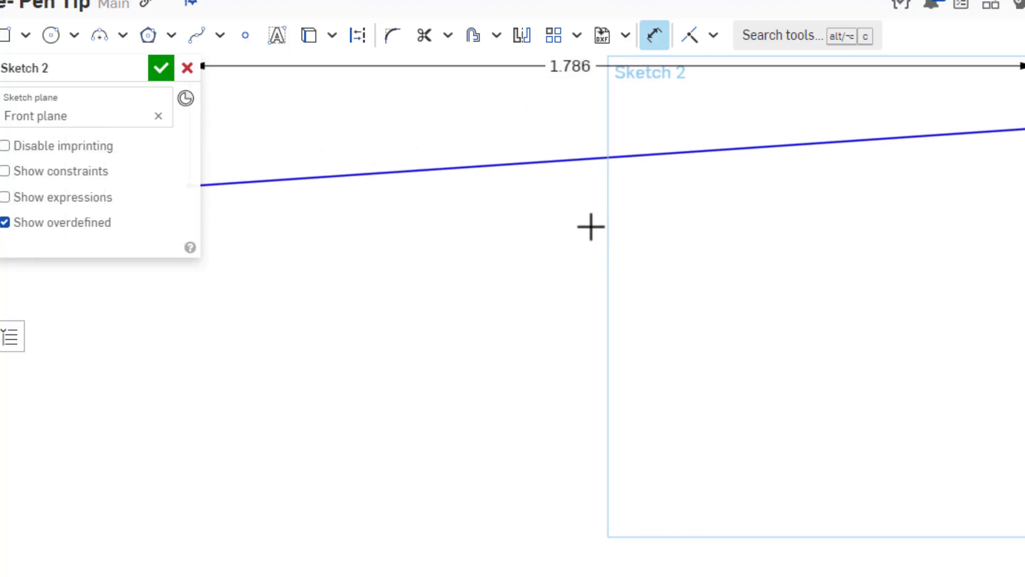
mouse_move(596, 222)
middle_down()
mouse_move(625, 443)
mouse_move(590, 497)
mouse_move(568, 465)
middle_up()
scroll(568, 465, up, 1)
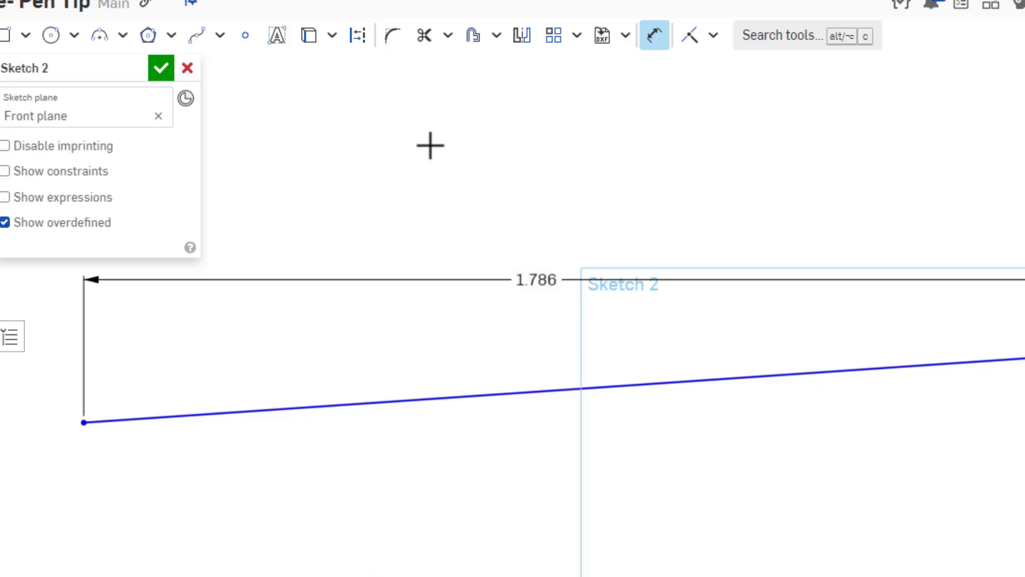
click(392, 37)
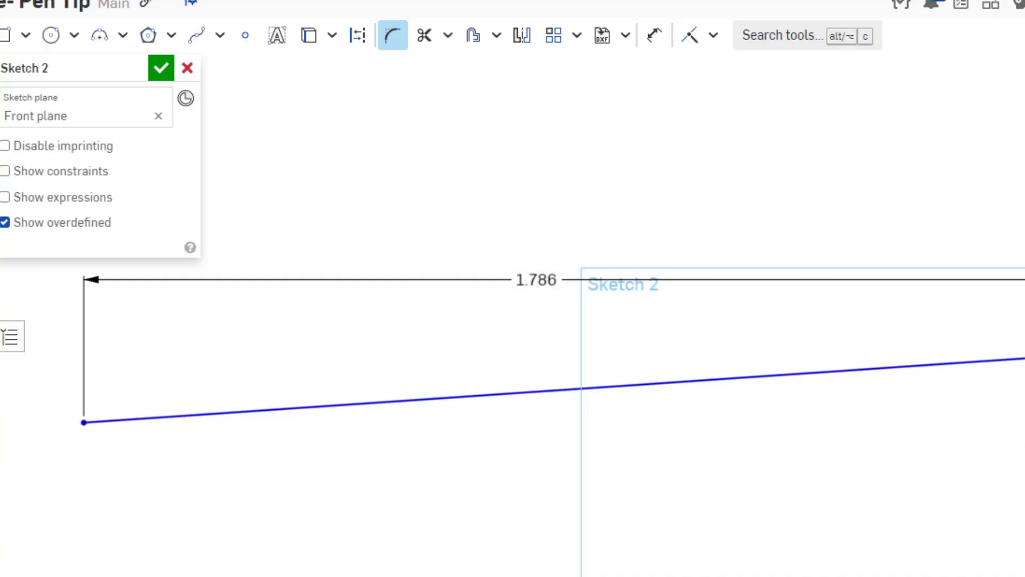
click(991, 462)
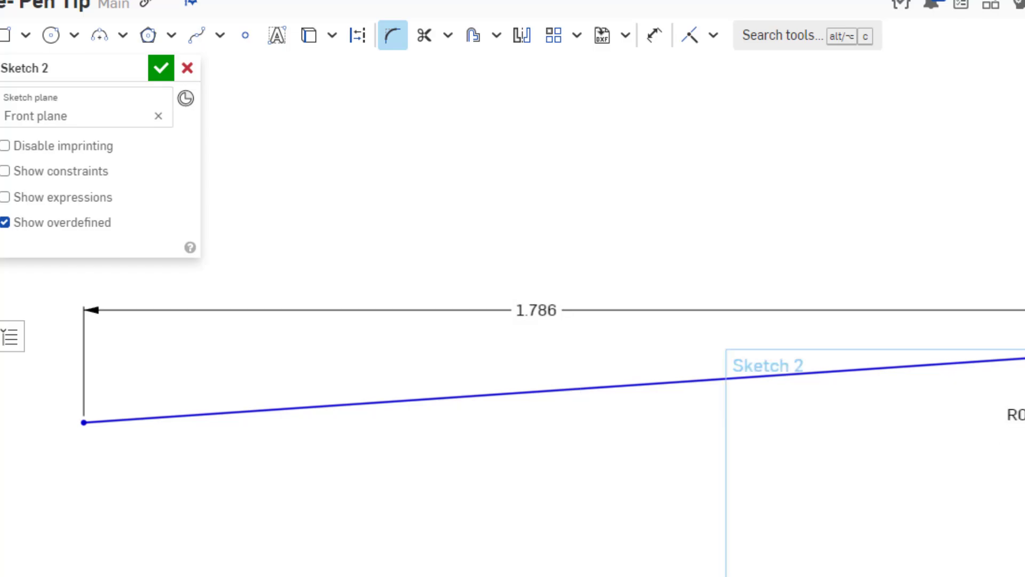
key(Return)
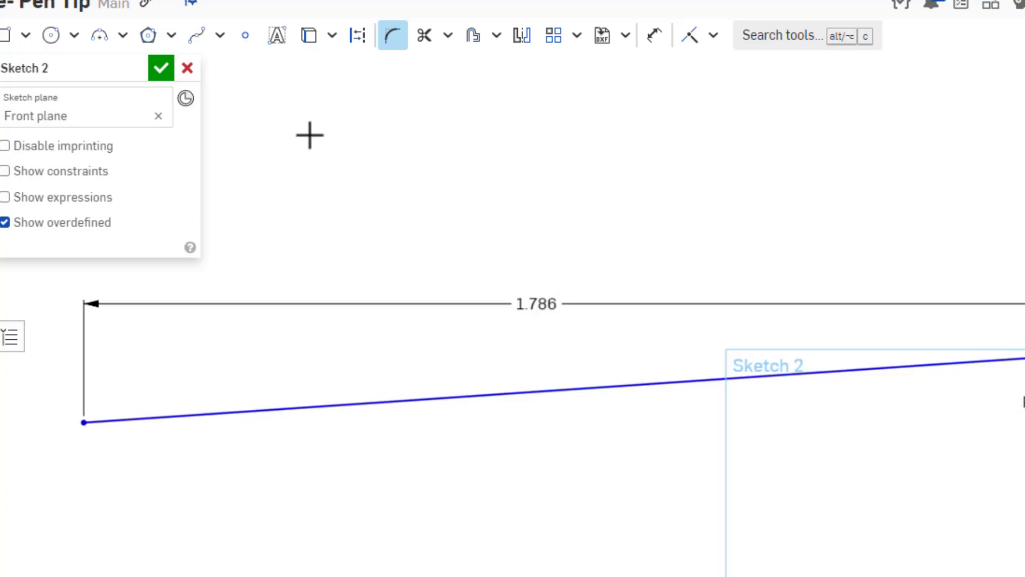
Project the disc's top edge into the sketch as a construction line and extend it just past the sloped line's free end
click(309, 38)
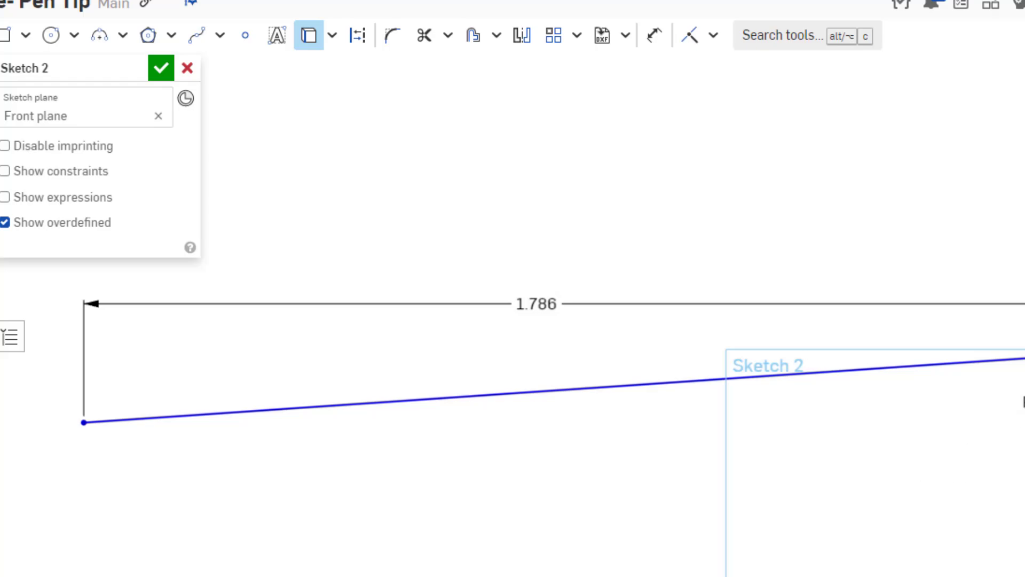
scroll(1023, 430, up, 8)
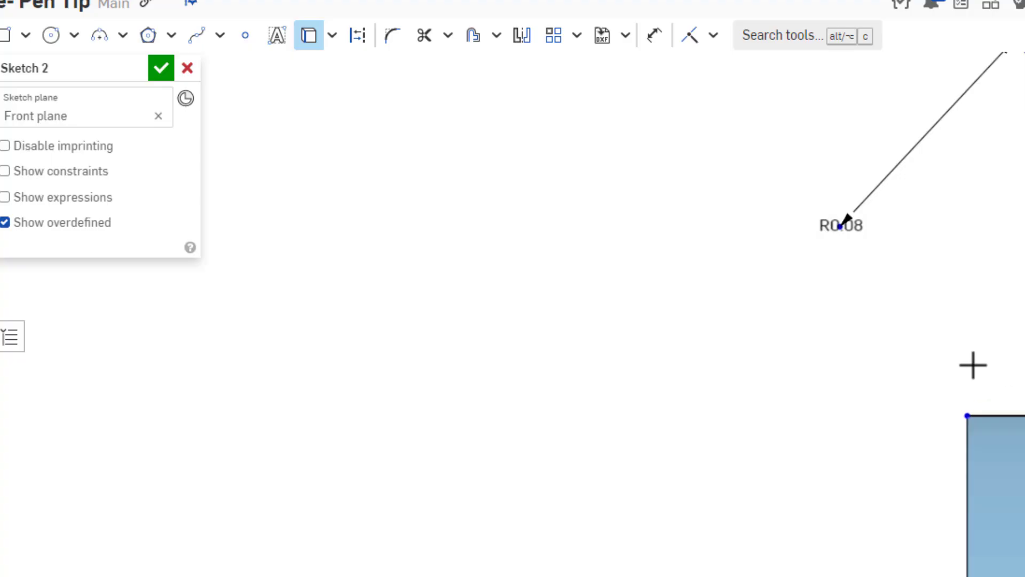
key(Escape)
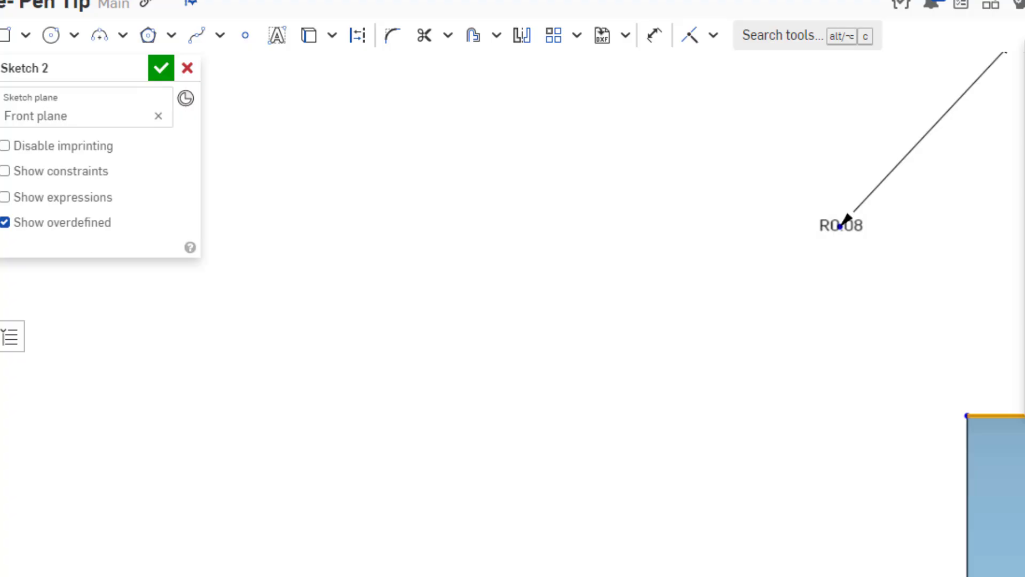
key(d)
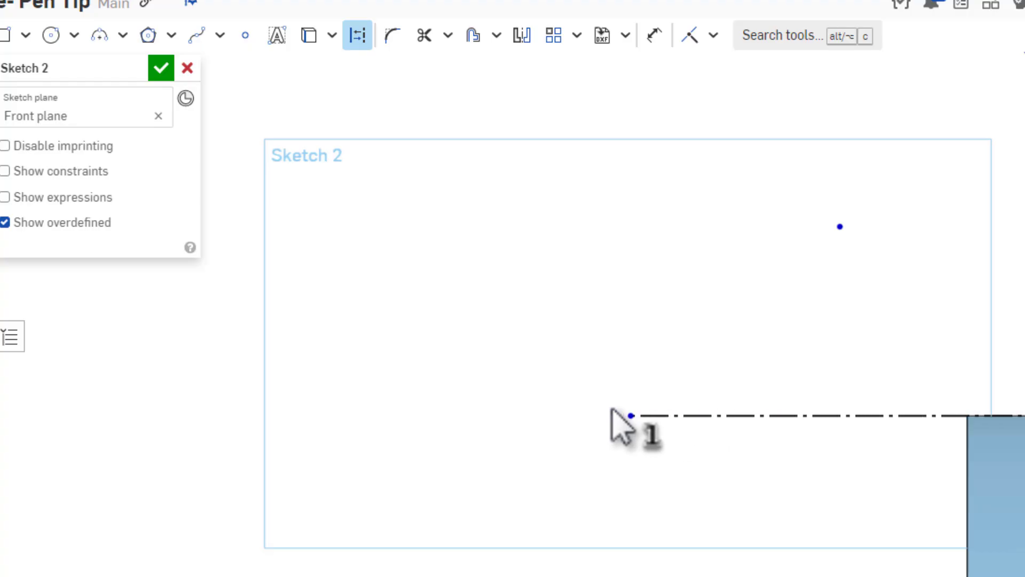
scroll(979, 419, down, 10)
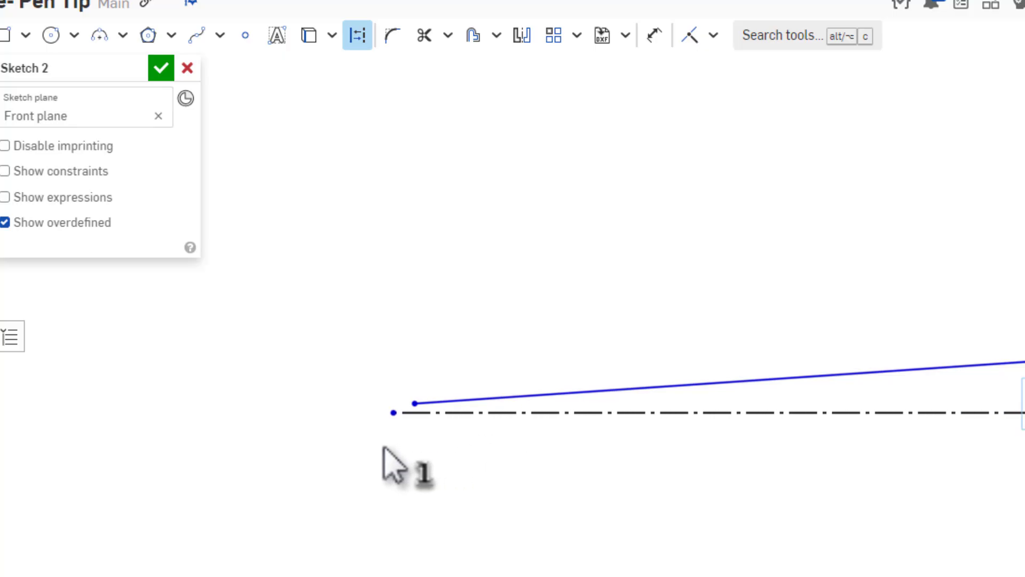
drag(401, 451, 395, 453)
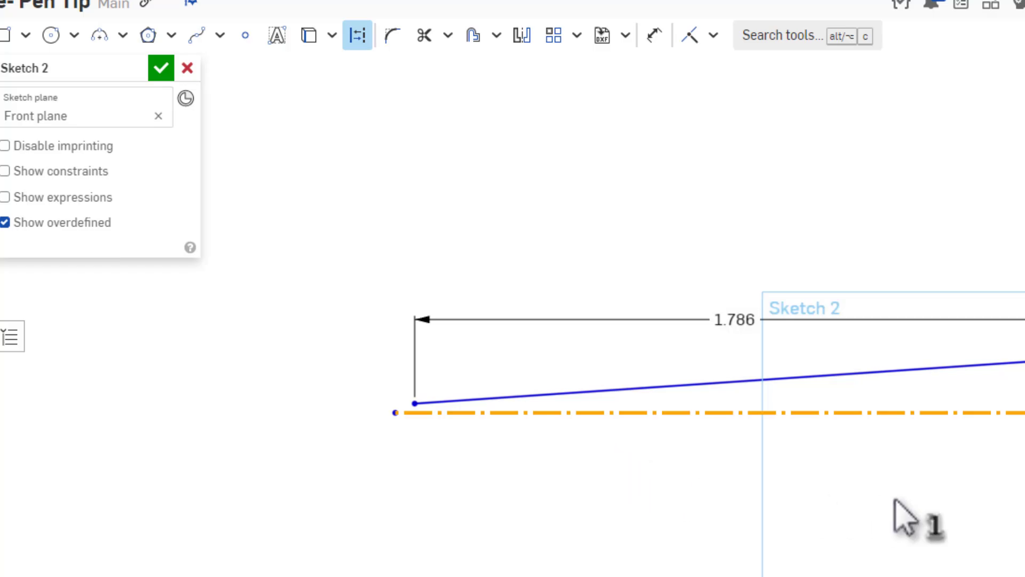
Dimension the sloped line's free end 0.06 in above the construction line and finish the sketch
scroll(416, 424, up, 11)
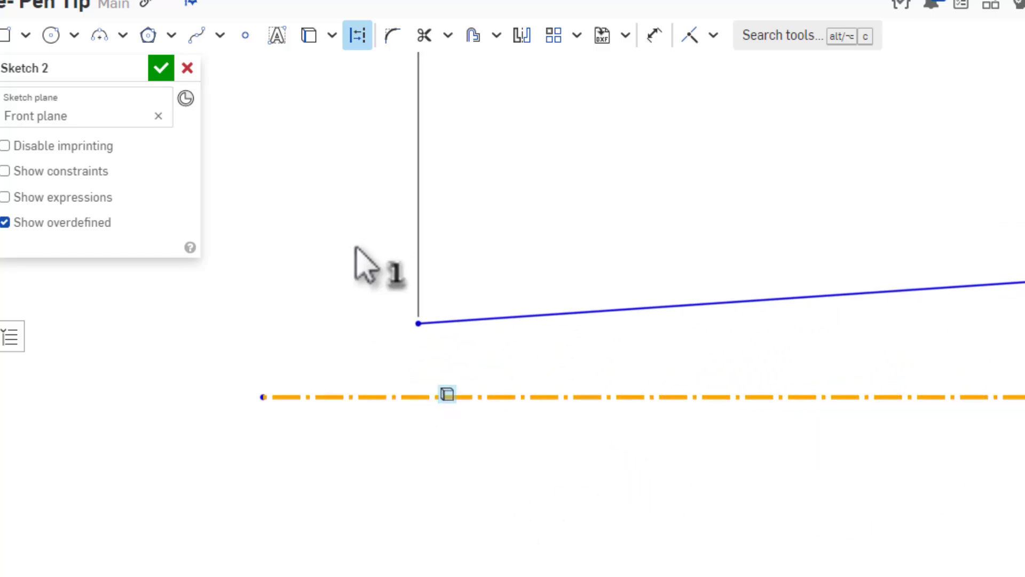
key(u)
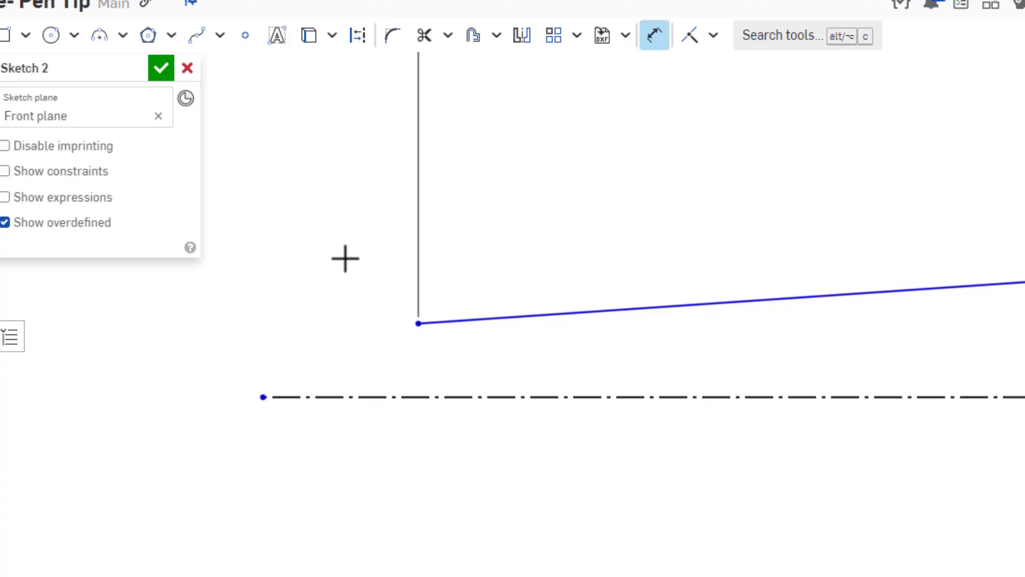
click(416, 397)
click(418, 324)
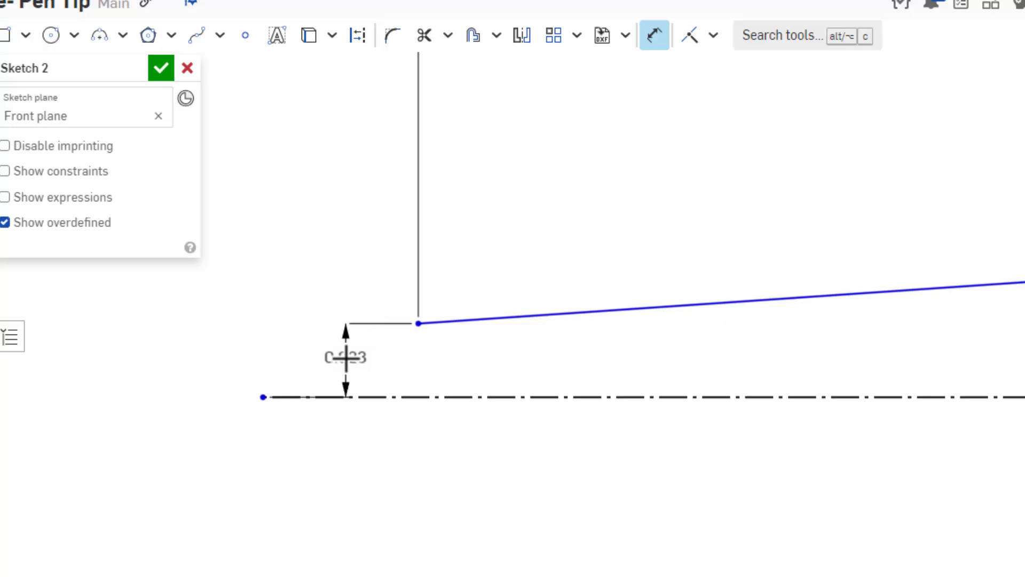
click(344, 352)
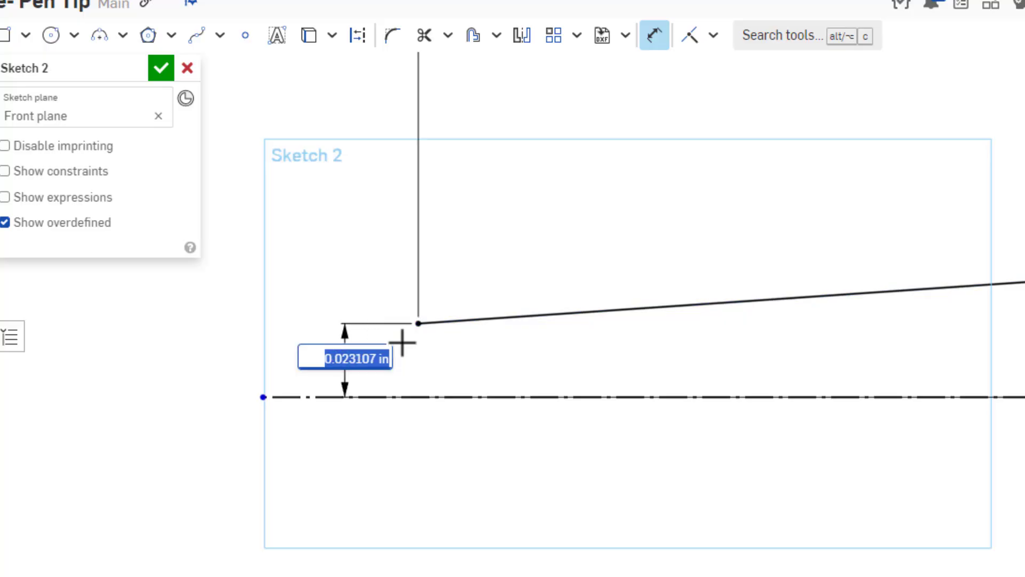
key(BackSpace)
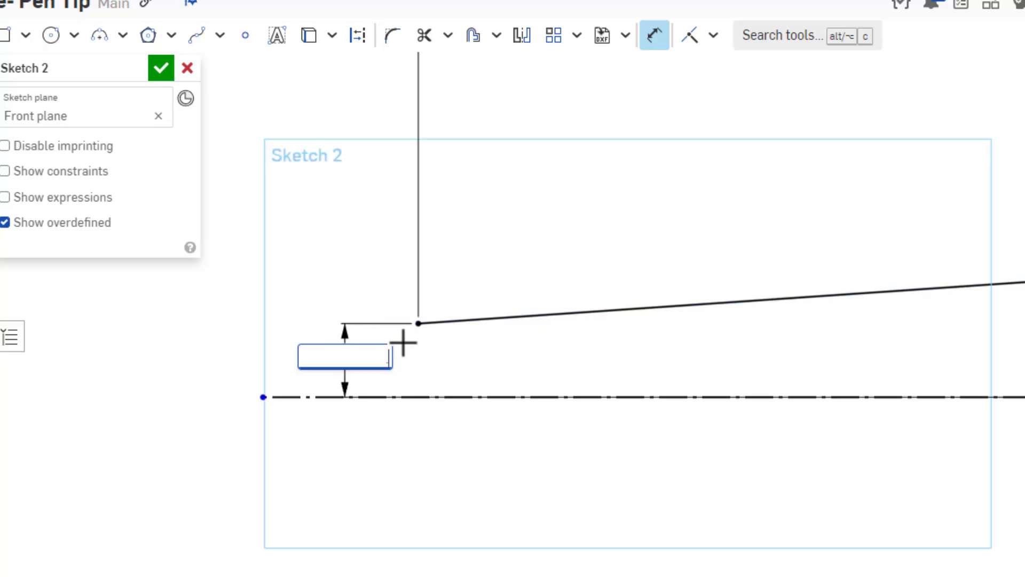
key(Return)
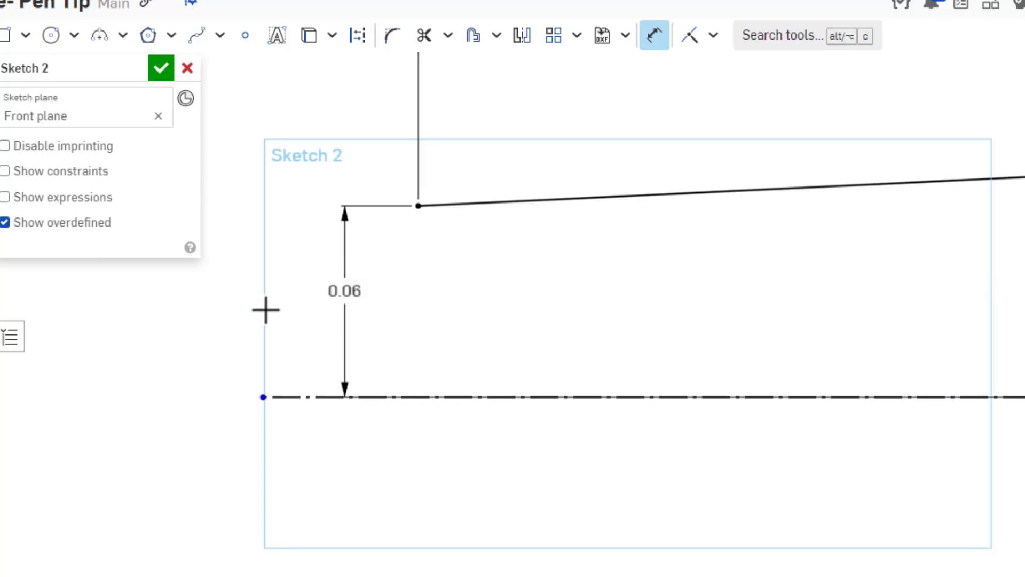
scroll(265, 309, up, 10)
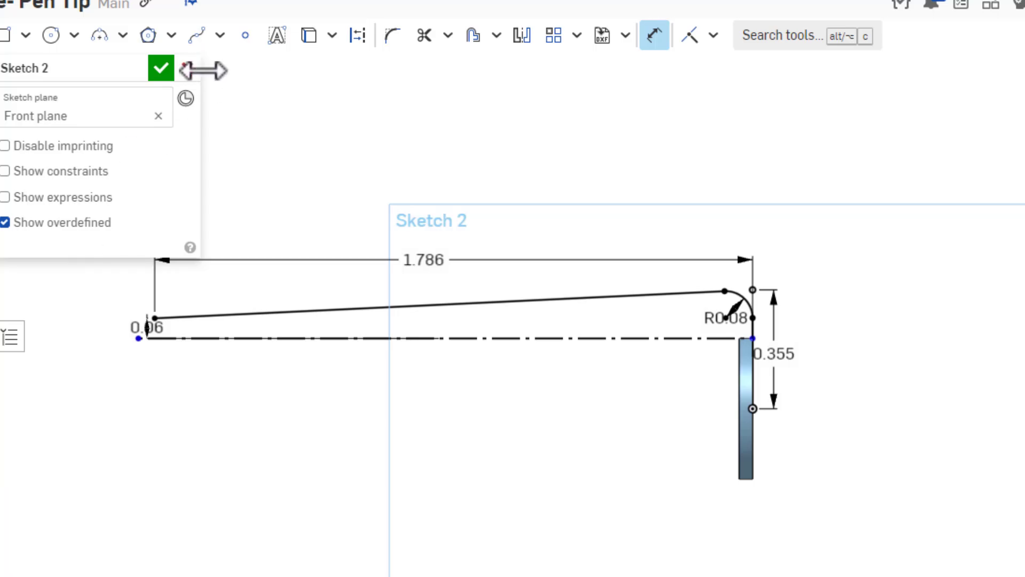
click(160, 69)
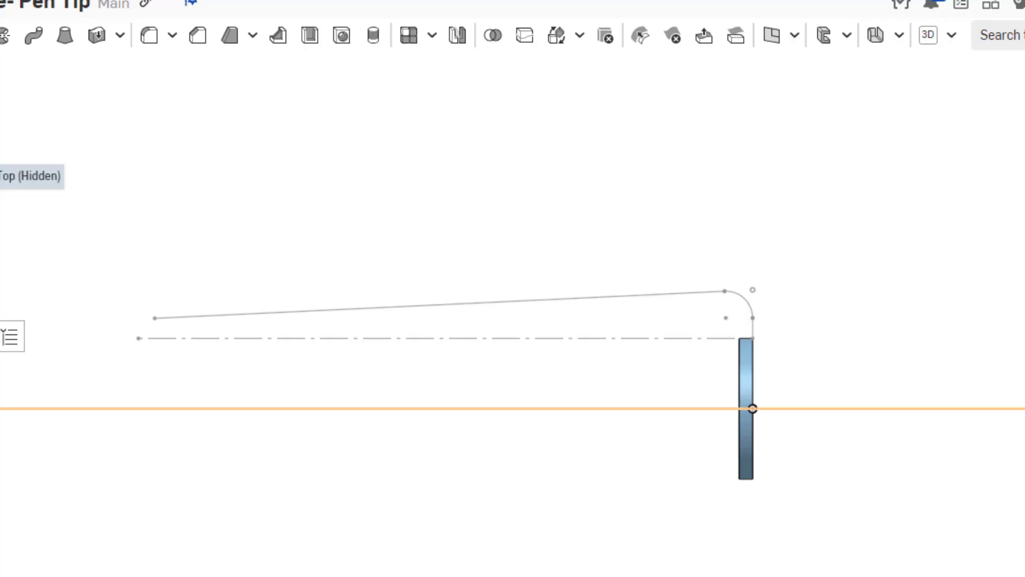
Start a new sketch on the Top plane, view it normal to the plane and hide the disc
right_click(0, 186)
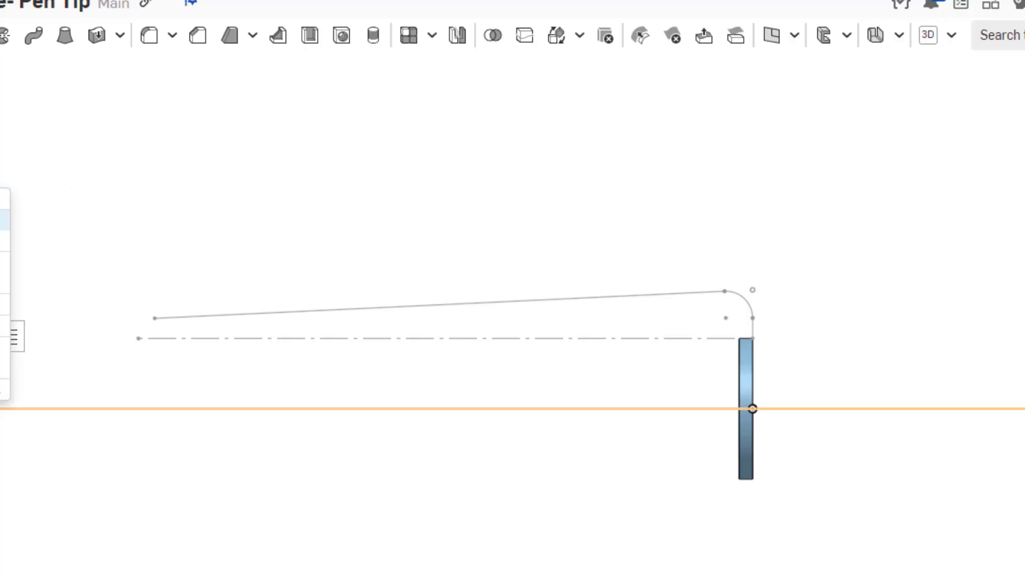
click(4, 220)
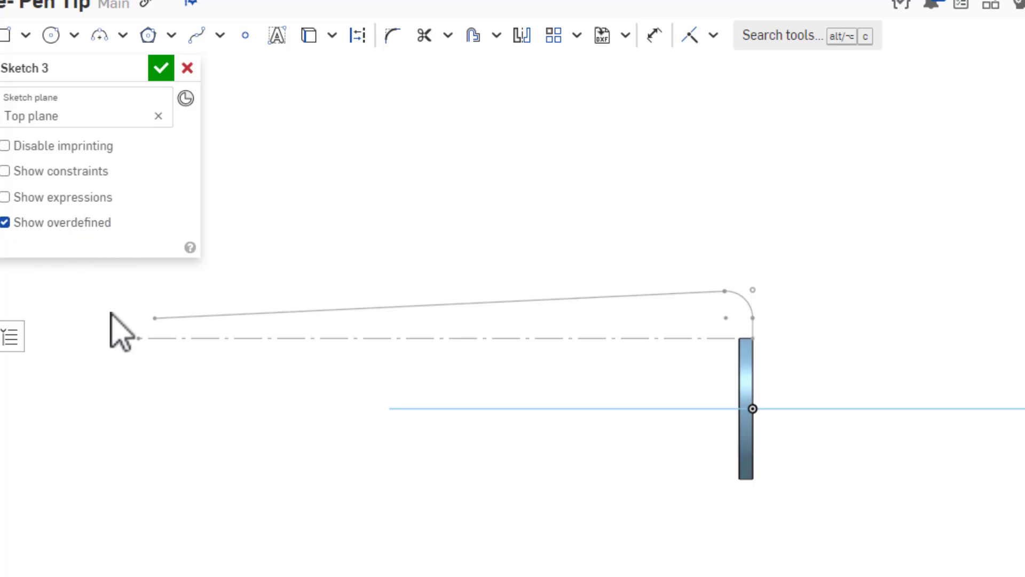
right_click(114, 381)
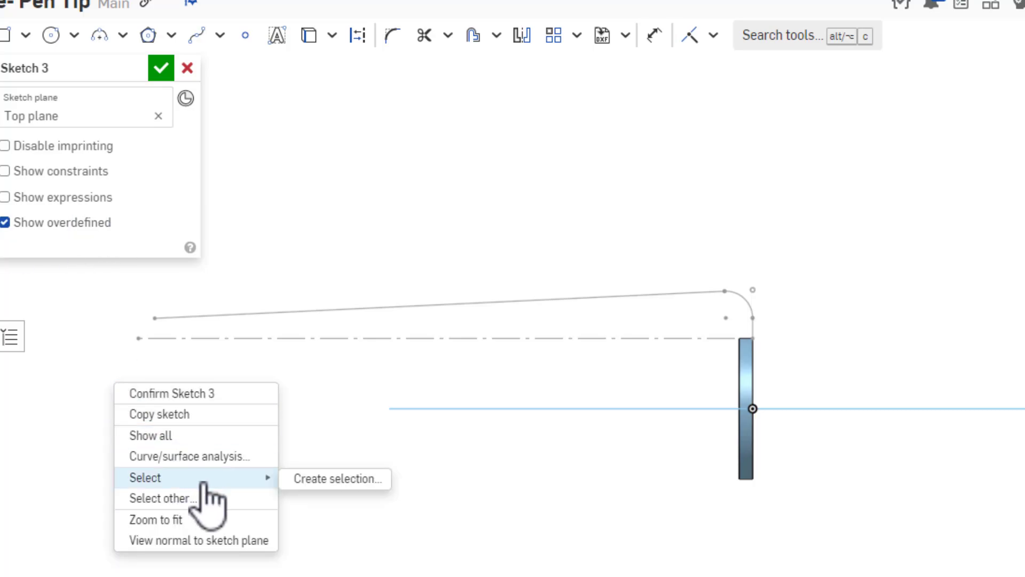
click(224, 540)
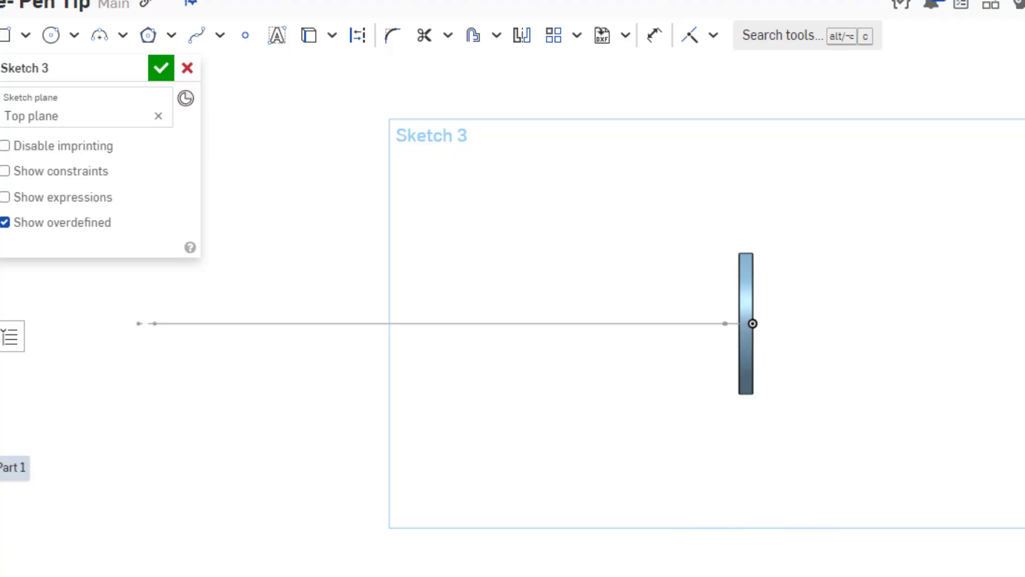
click(22, 466)
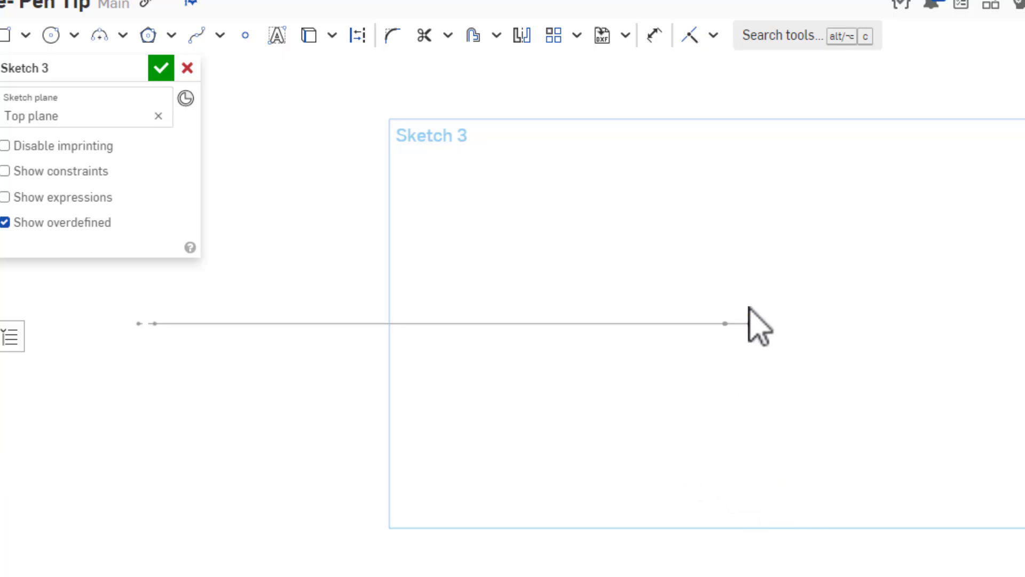
Sketch a horizontal line about 0.21 in long to the left from the origin and convert it to construction
scroll(737, 315, up, 3)
scroll(754, 318, up, 1)
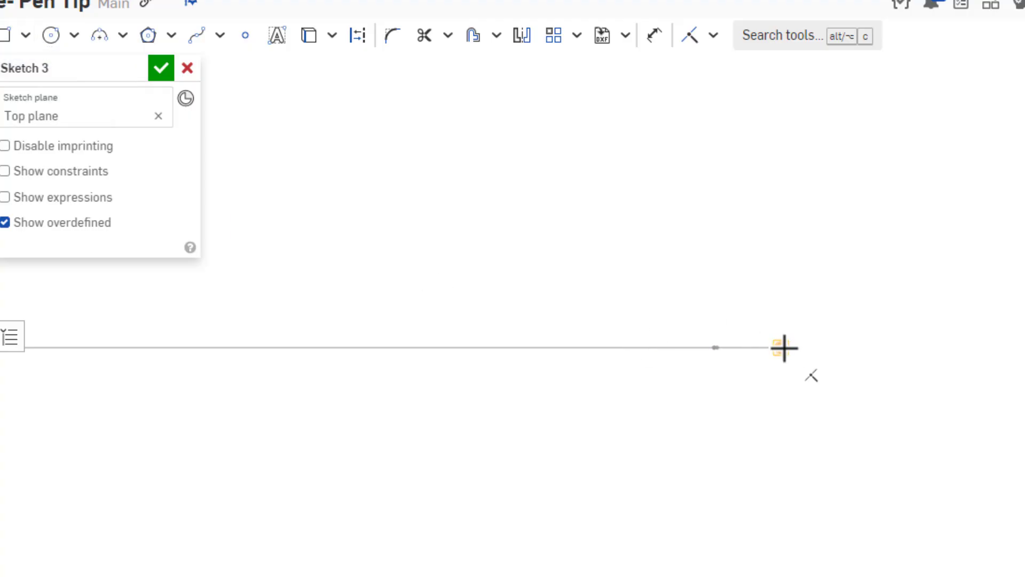
click(782, 347)
click(613, 348)
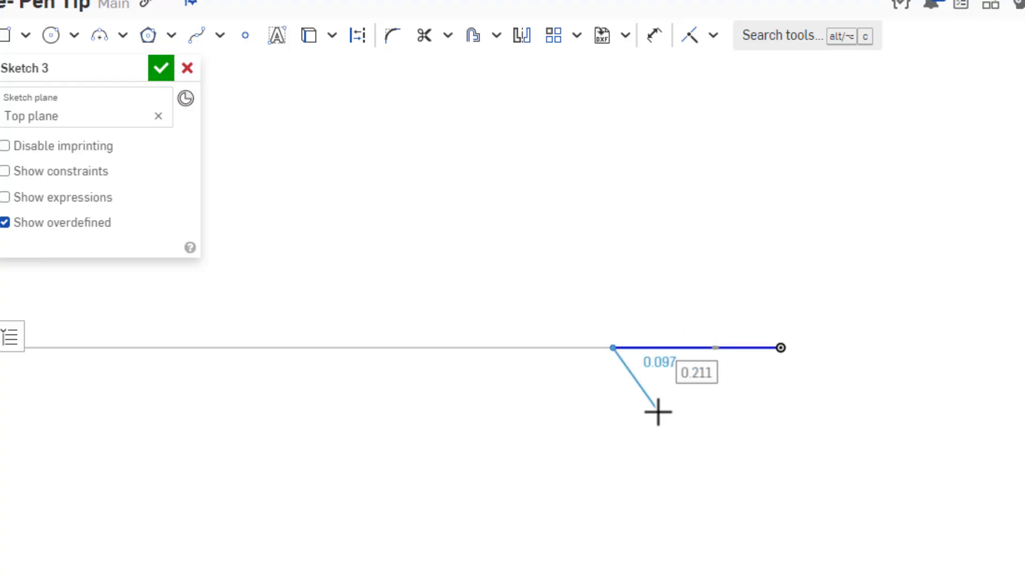
key(Escape)
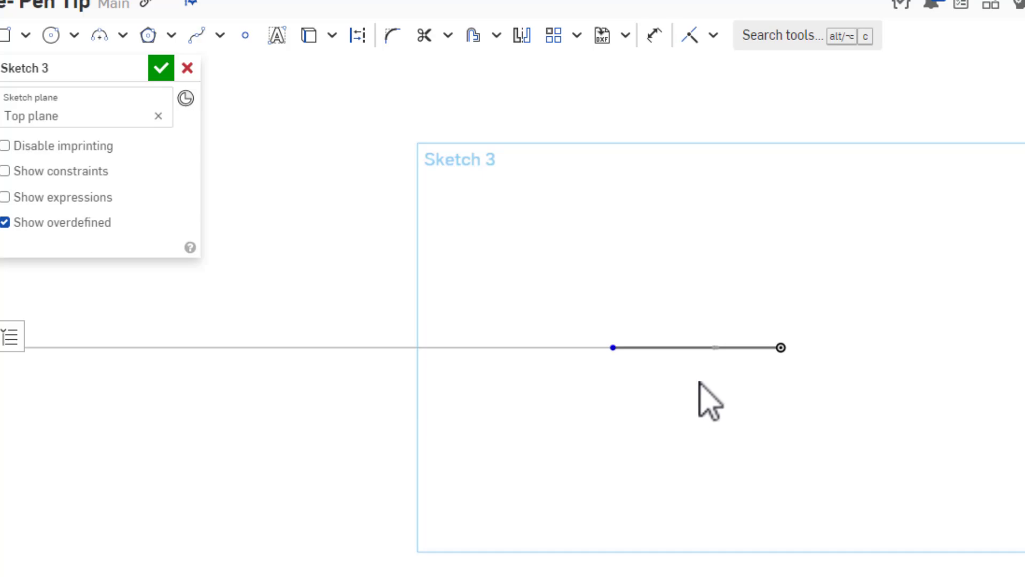
click(767, 348)
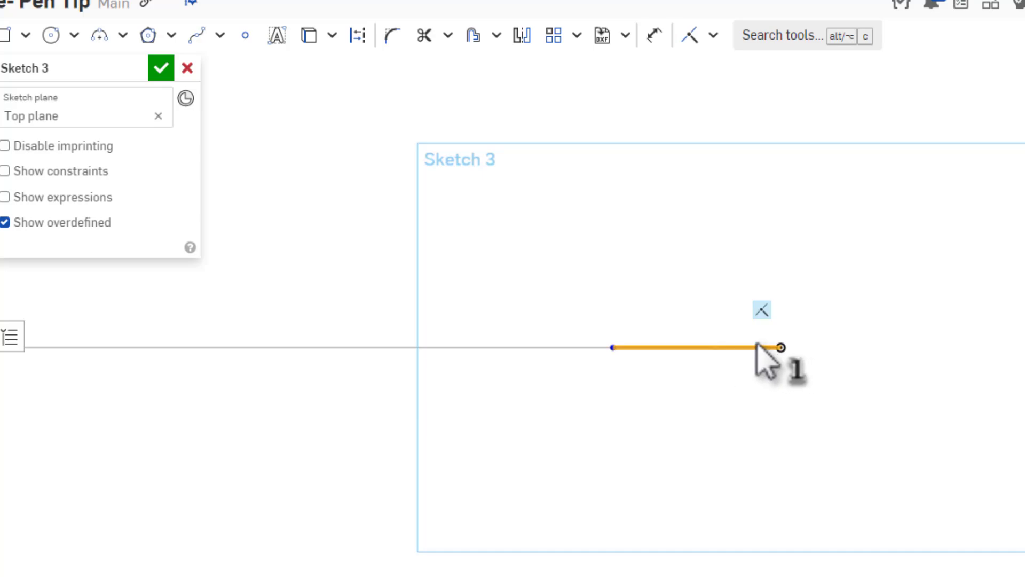
key(q)
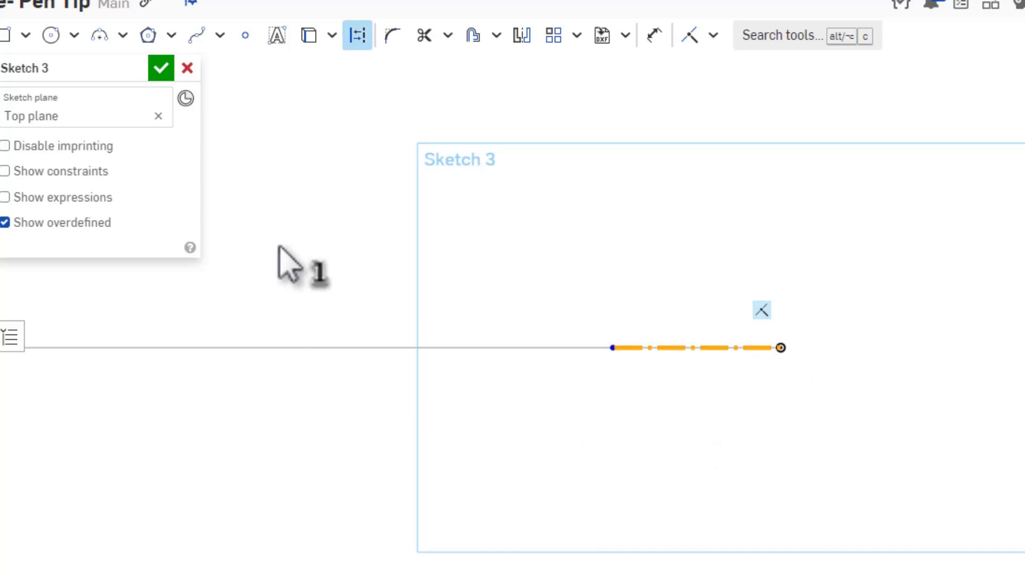
Sketch a center point rectangle about 0.145 by 0.201 in, centred on the construction line with one side through the origin
click(277, 247)
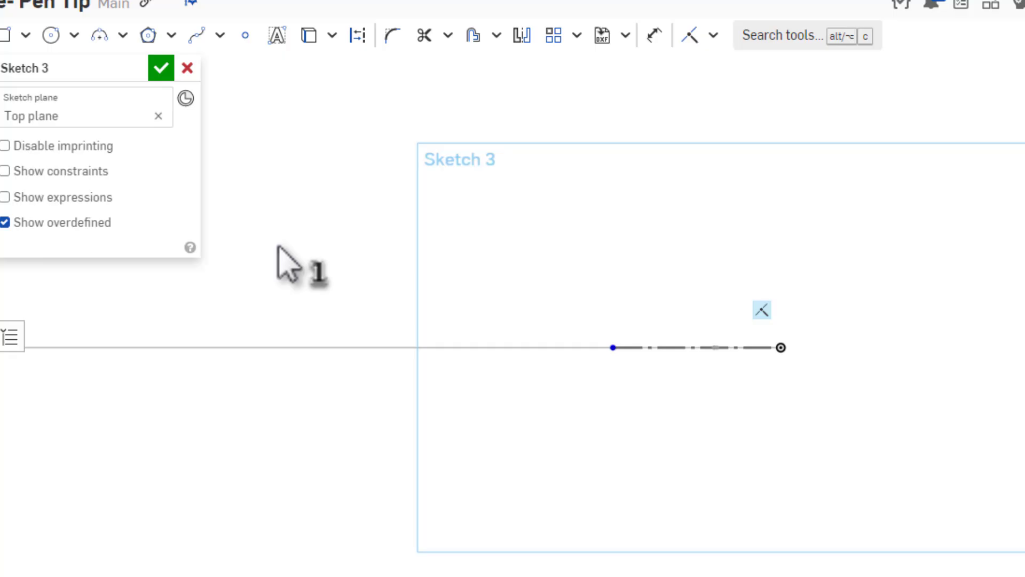
click(26, 35)
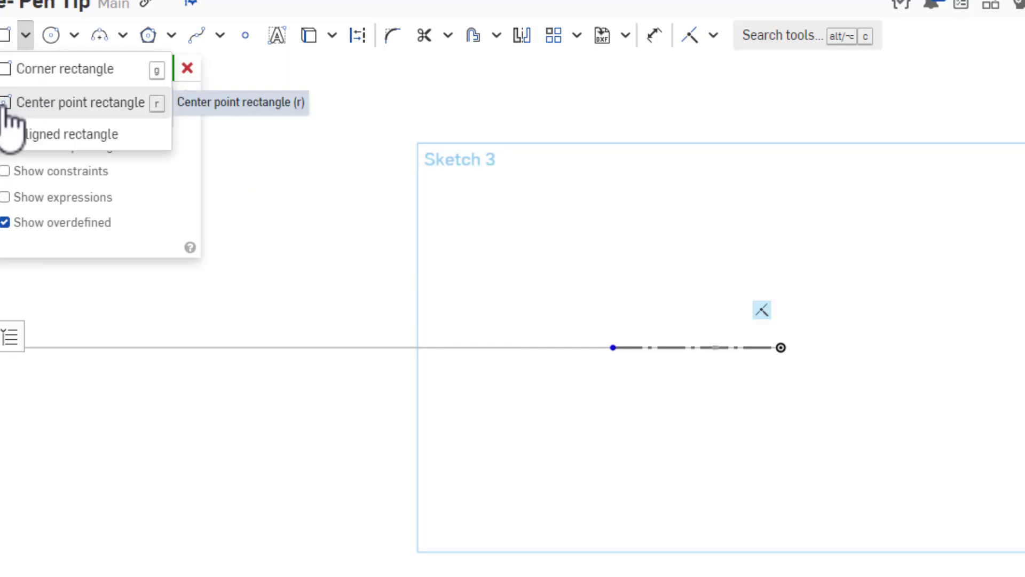
click(64, 102)
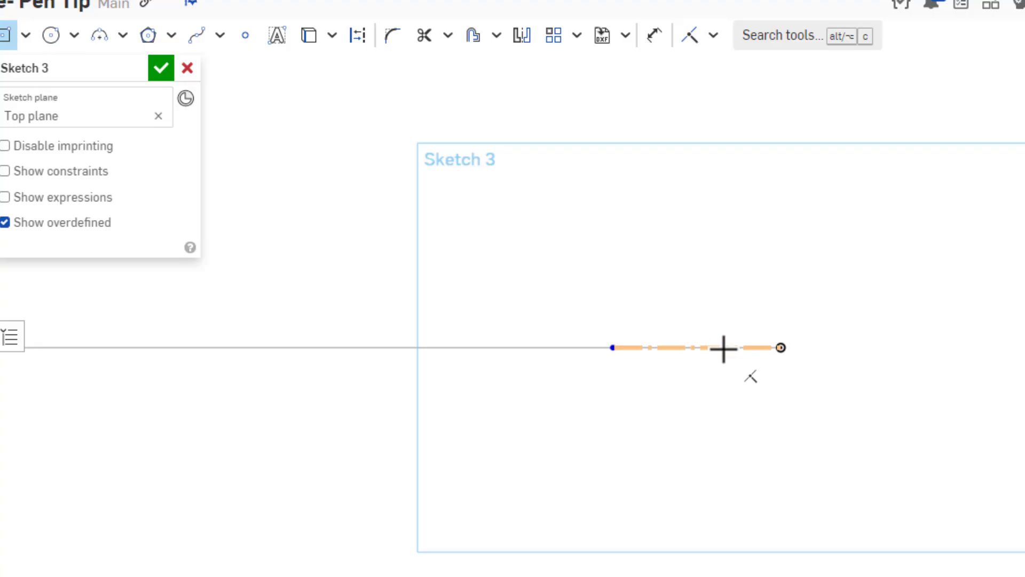
click(723, 347)
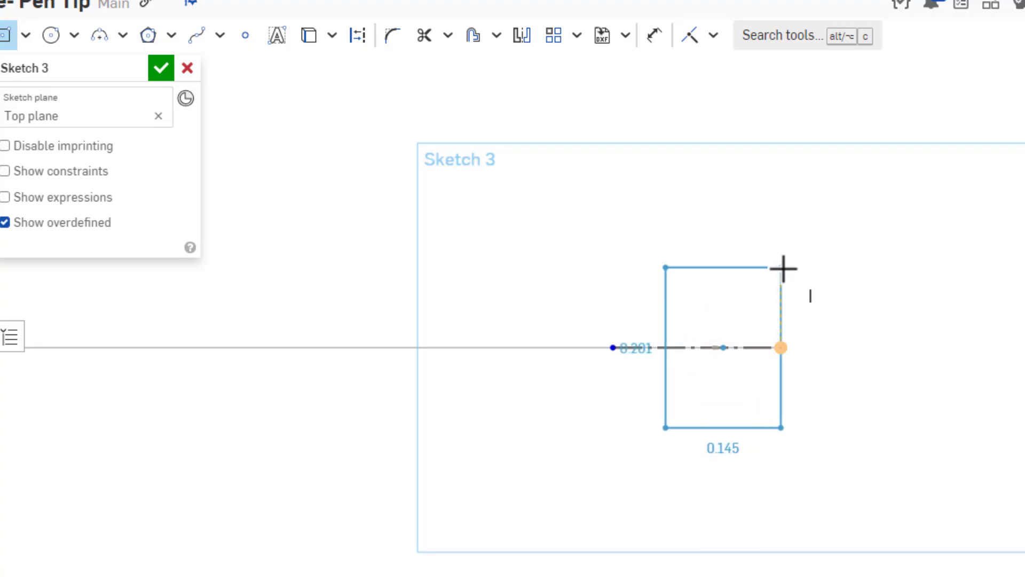
click(783, 269)
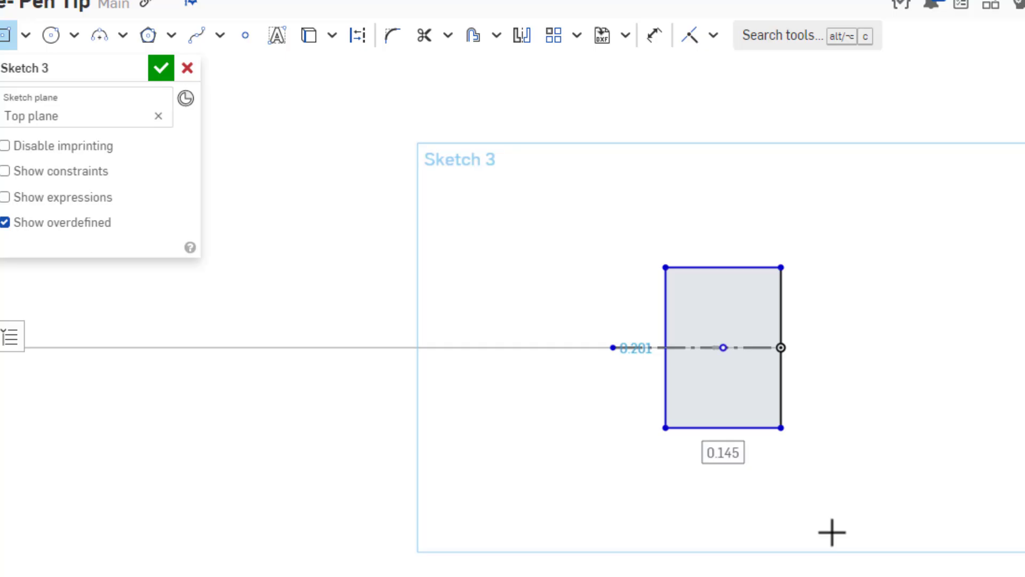
Set the rectangle's horizontal size to 0.062 in and its vertical size to 0.190 in, and finish the sketch
text(.0)
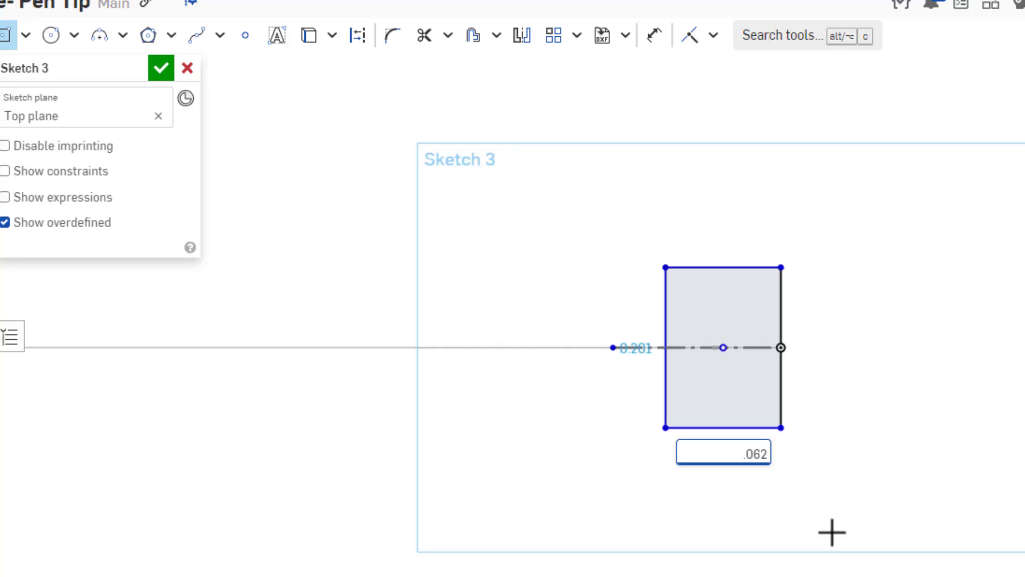
text(62)
key(Return)
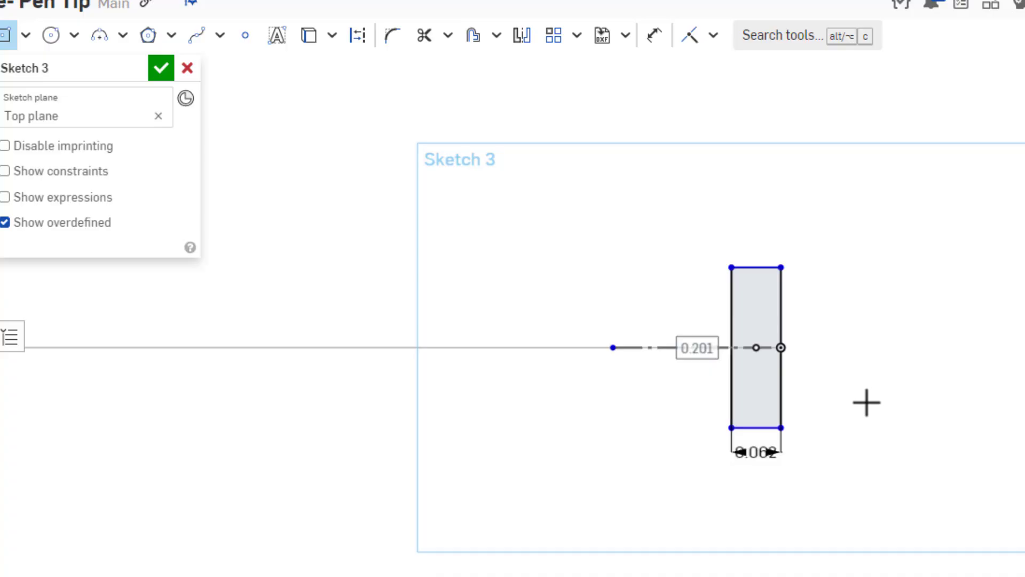
text(.190)
key(Return)
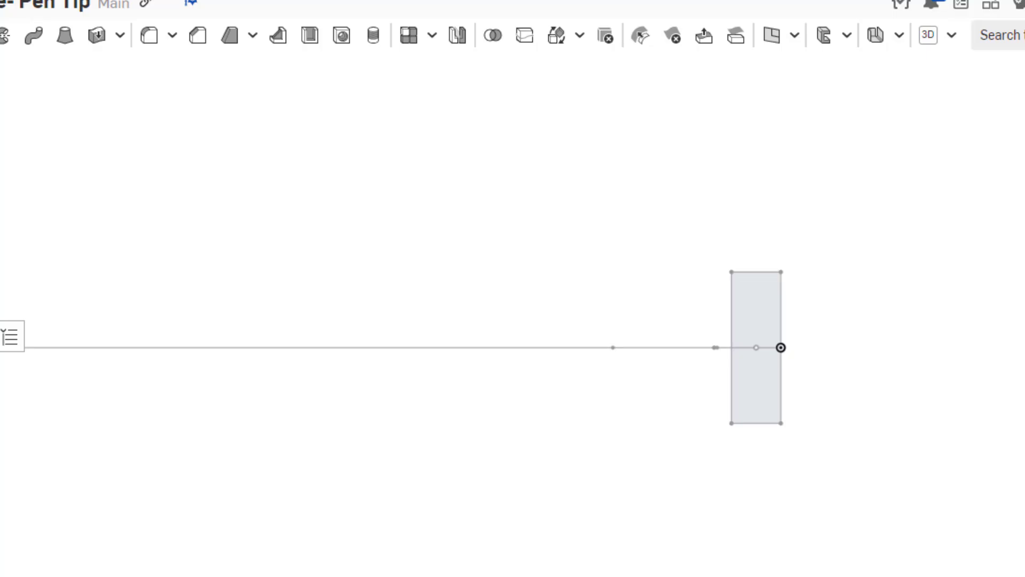
Sweep the rectangle as a new solid along the vertical line, arc and long sloped line of the Front plane sketch
key(shift+7)
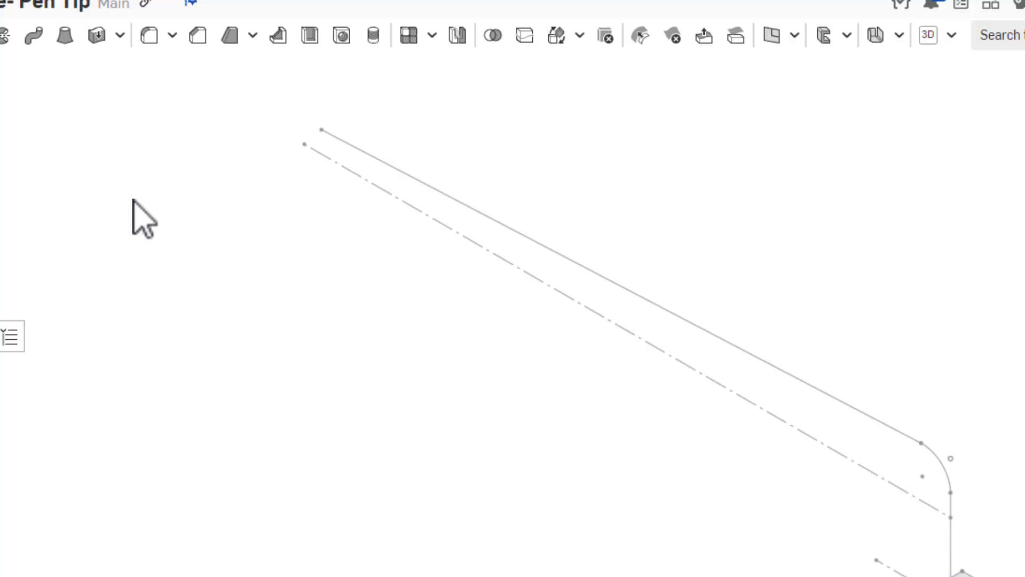
click(34, 38)
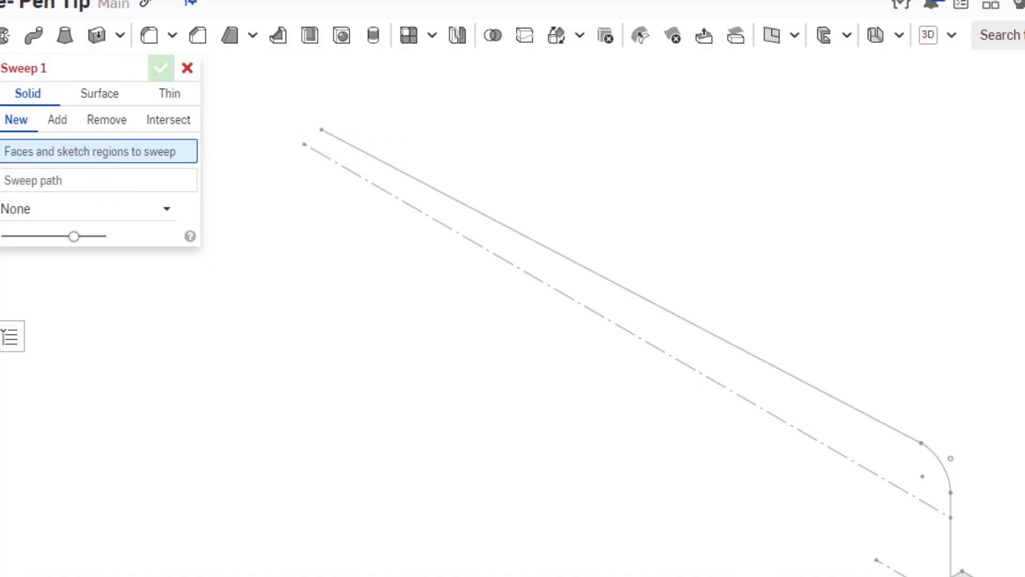
click(962, 575)
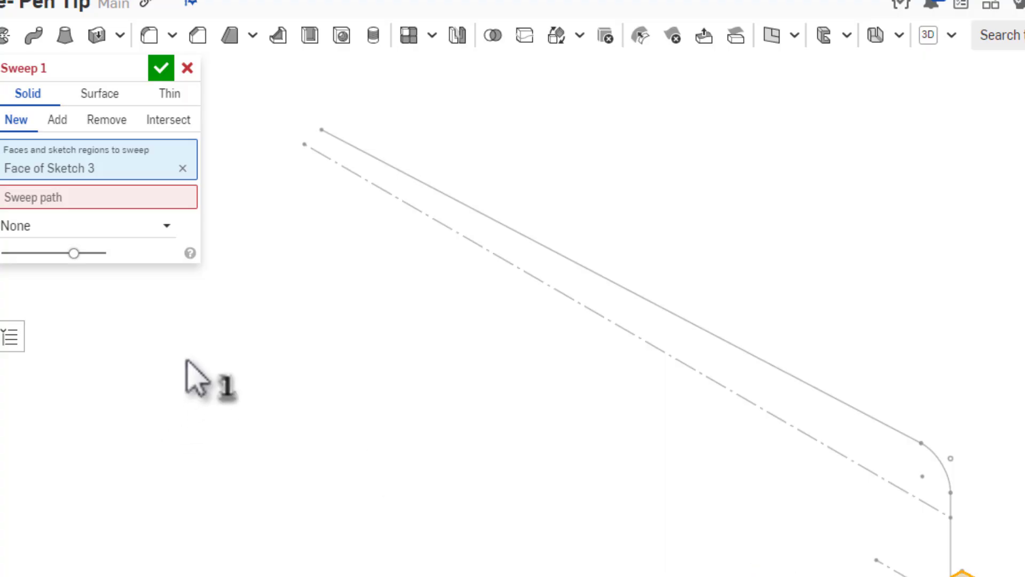
click(83, 198)
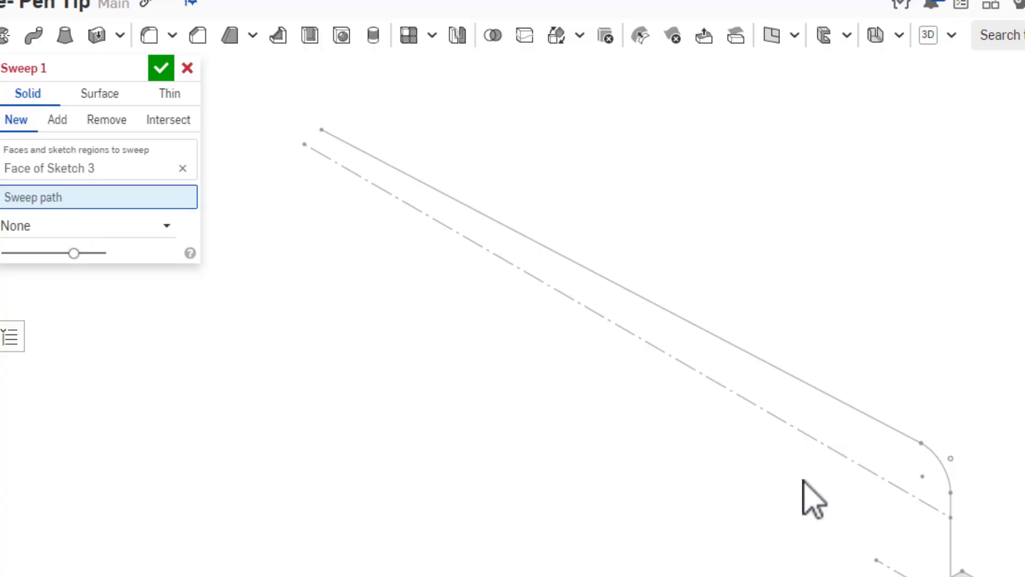
click(951, 539)
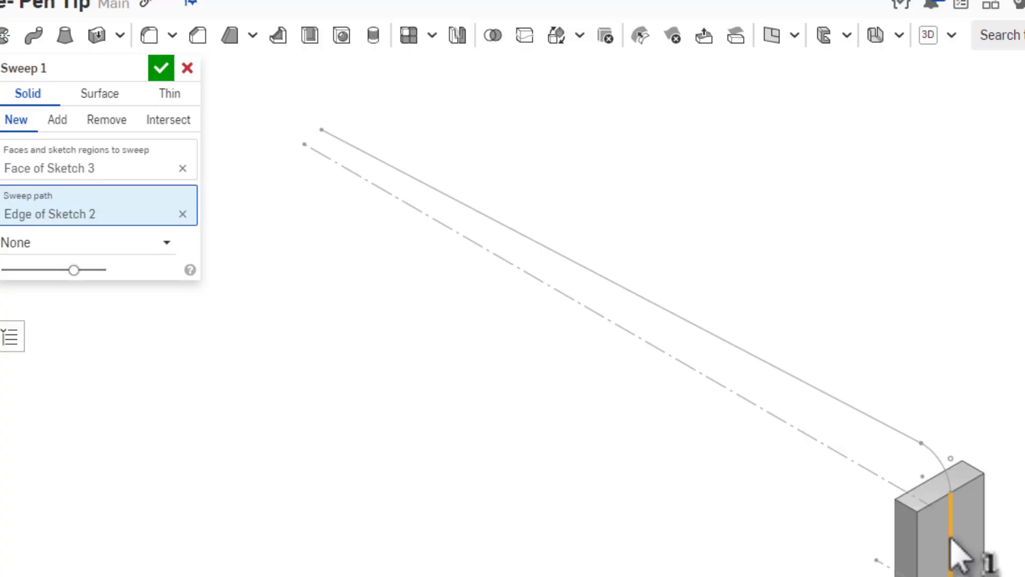
click(949, 481)
click(889, 434)
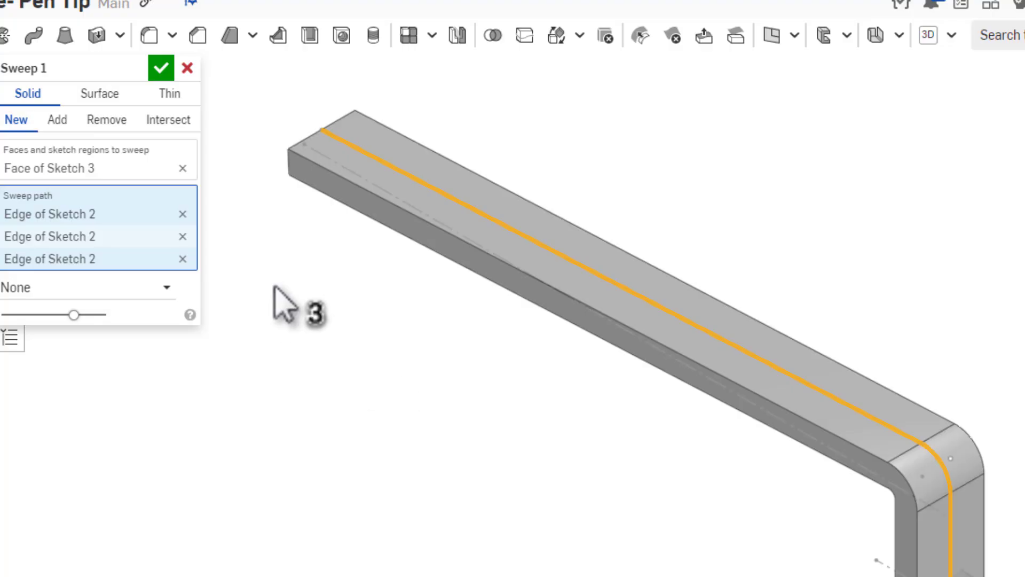
click(161, 68)
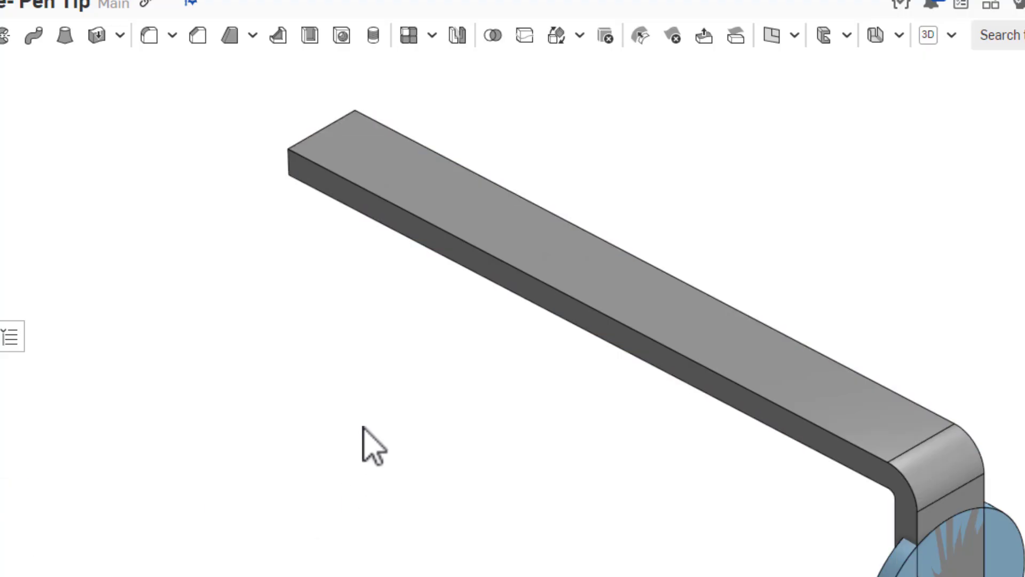
Fillet the two short corner edges at the free end of the swept arm with a 0.095 in radius
scroll(350, 409, down, 3)
right_drag(664, 558, 712, 483)
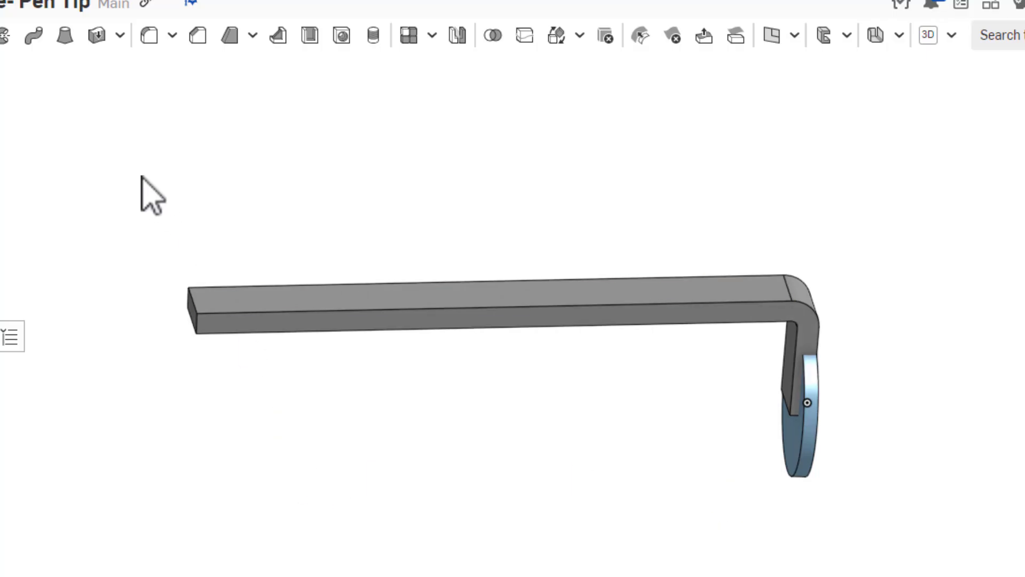
click(153, 44)
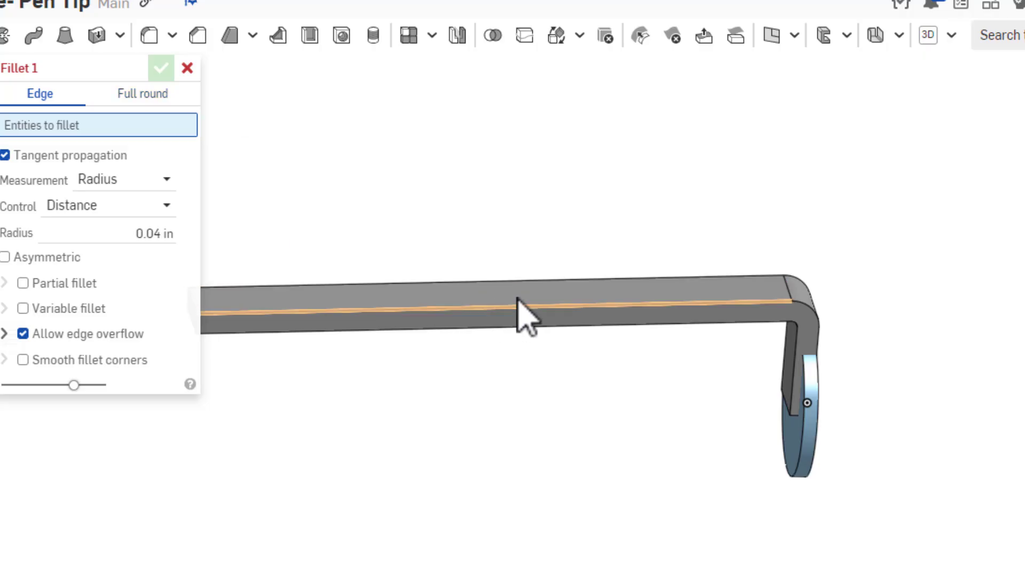
right_drag(640, 347, 663, 370)
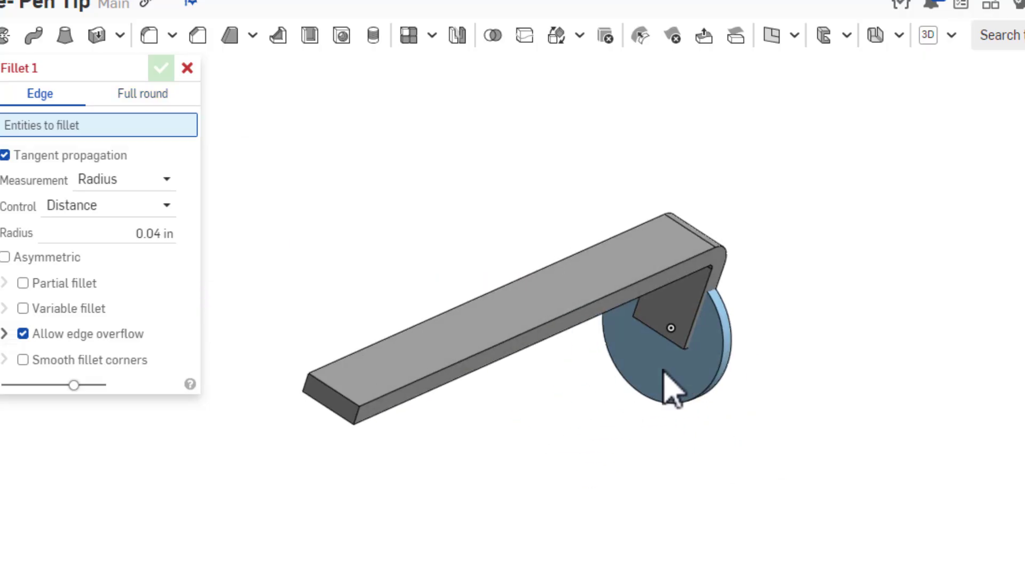
click(305, 383)
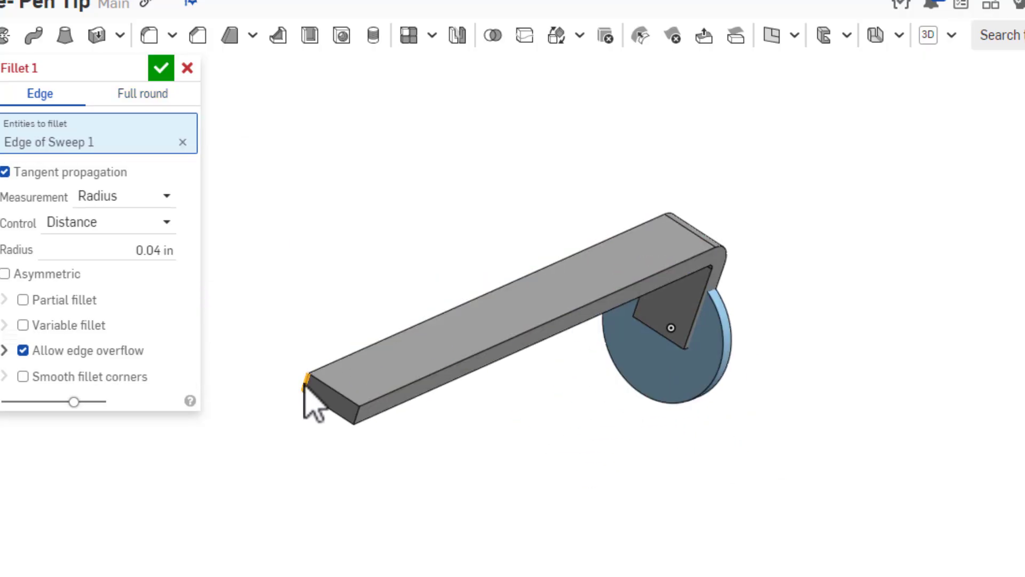
click(354, 418)
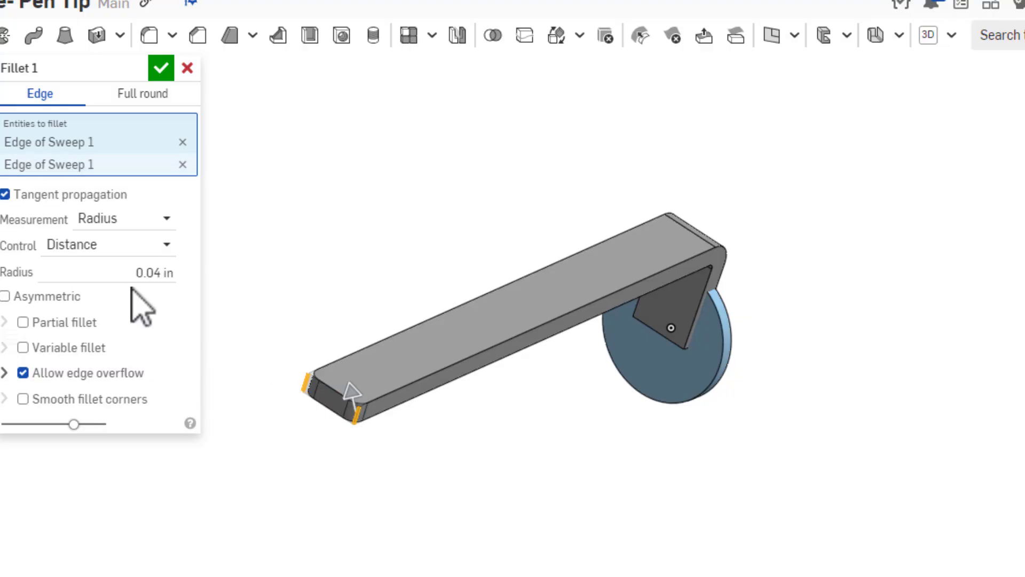
click(145, 276)
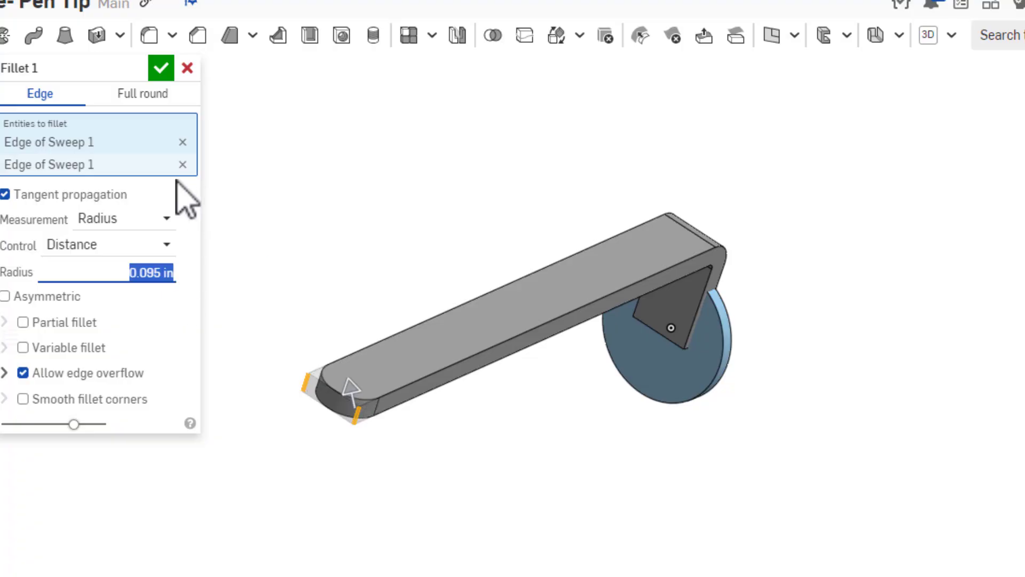
click(162, 69)
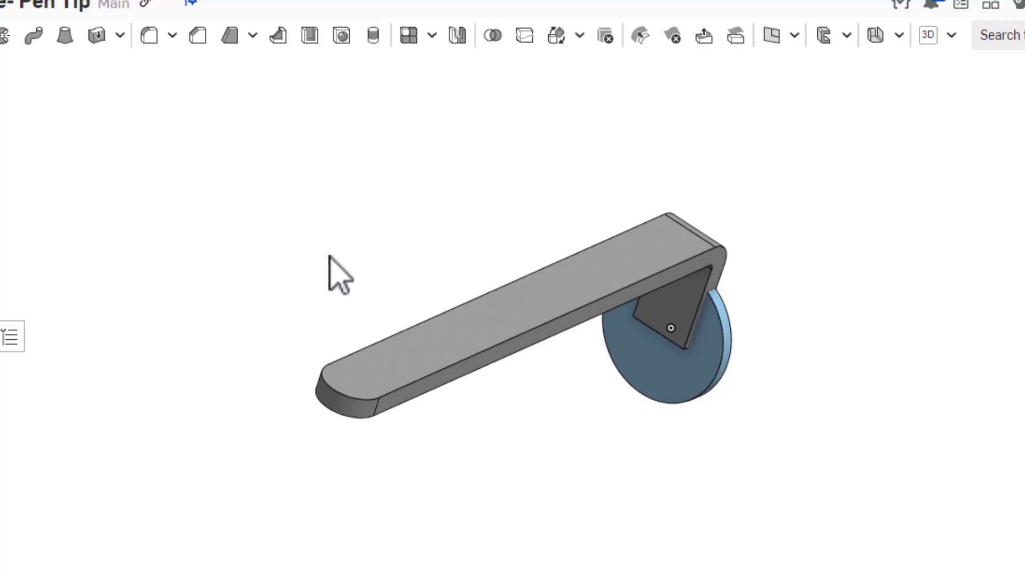
Start a shell on the swept arm with a thickness of 0.041 in, removing the long underside face
right_drag(361, 271, 366, 139)
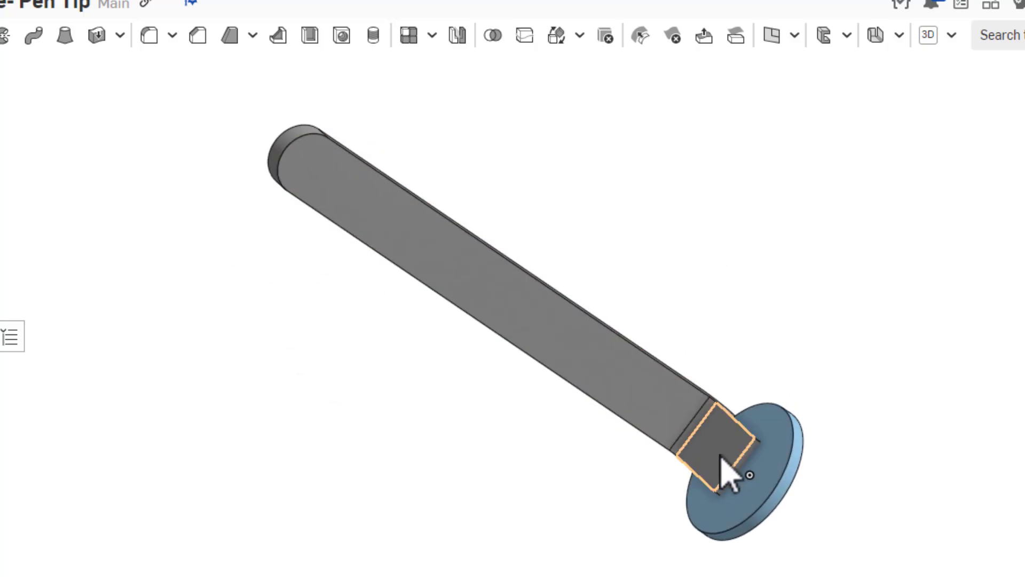
click(310, 37)
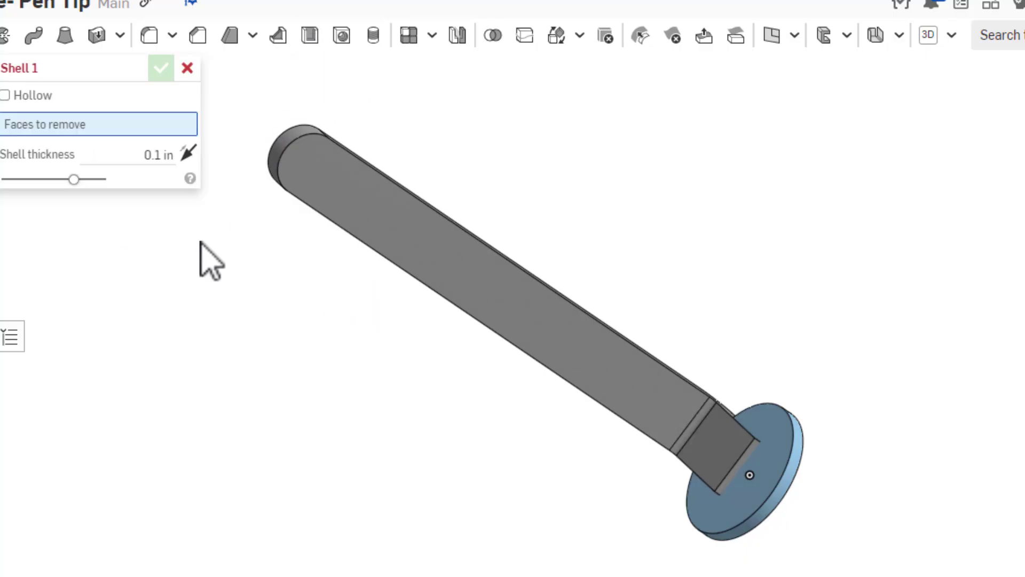
click(154, 167)
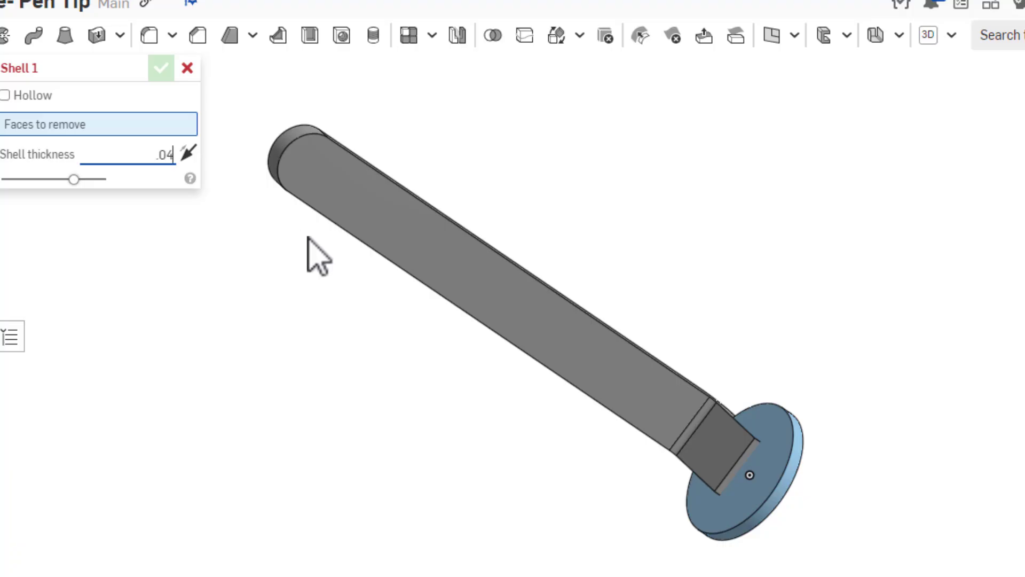
click(87, 129)
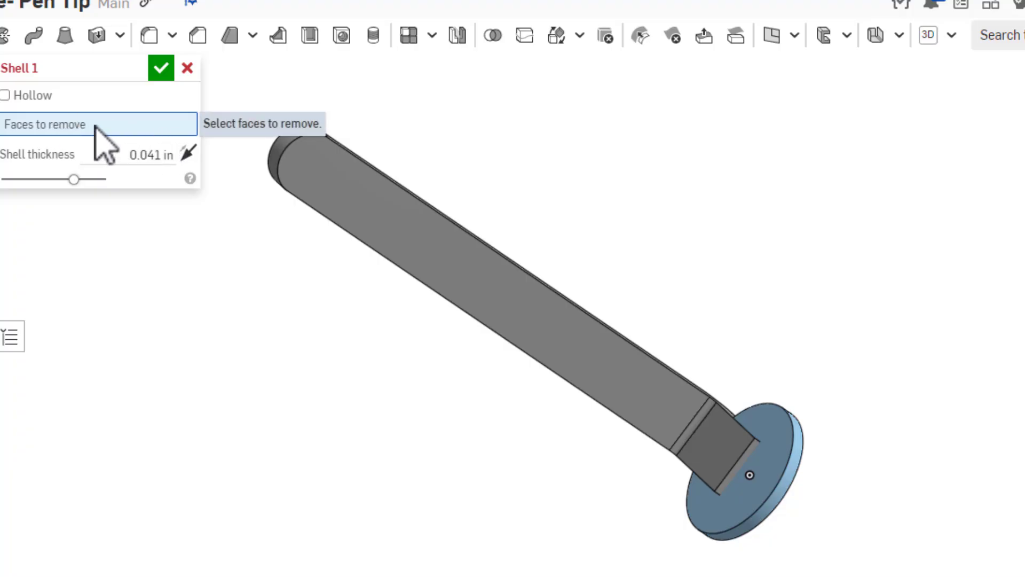
click(404, 243)
Add the inner bend face, inner leg face and leg end face to the faces to remove, hide the disc and complete the shell
scroll(697, 414, down, 3)
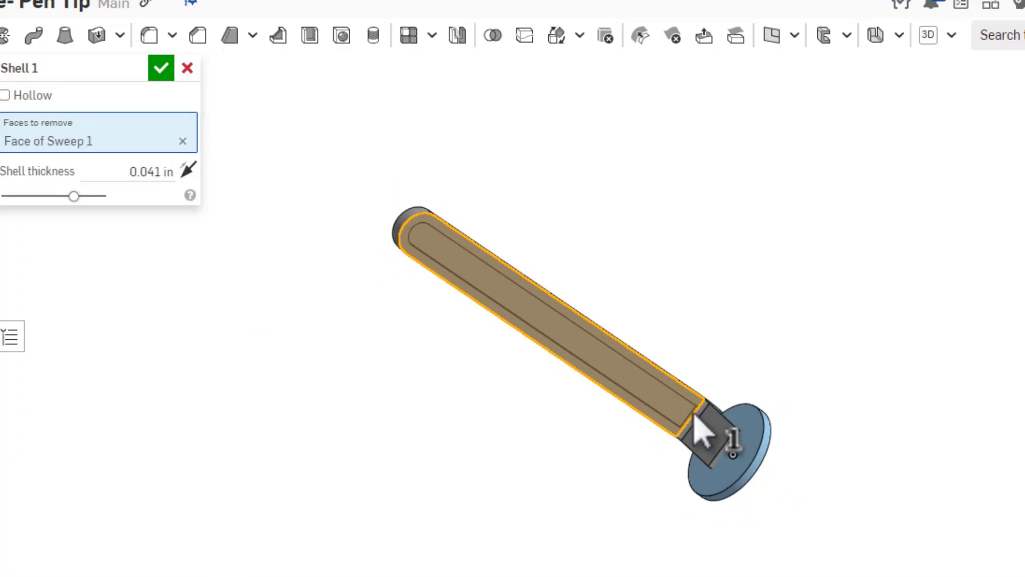
scroll(703, 435, up, 8)
click(694, 442)
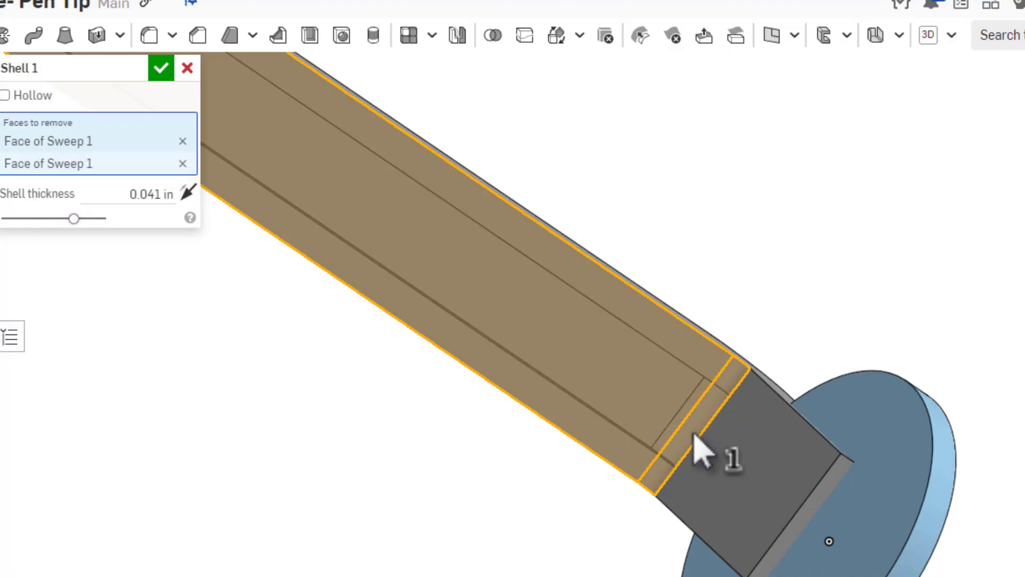
click(737, 497)
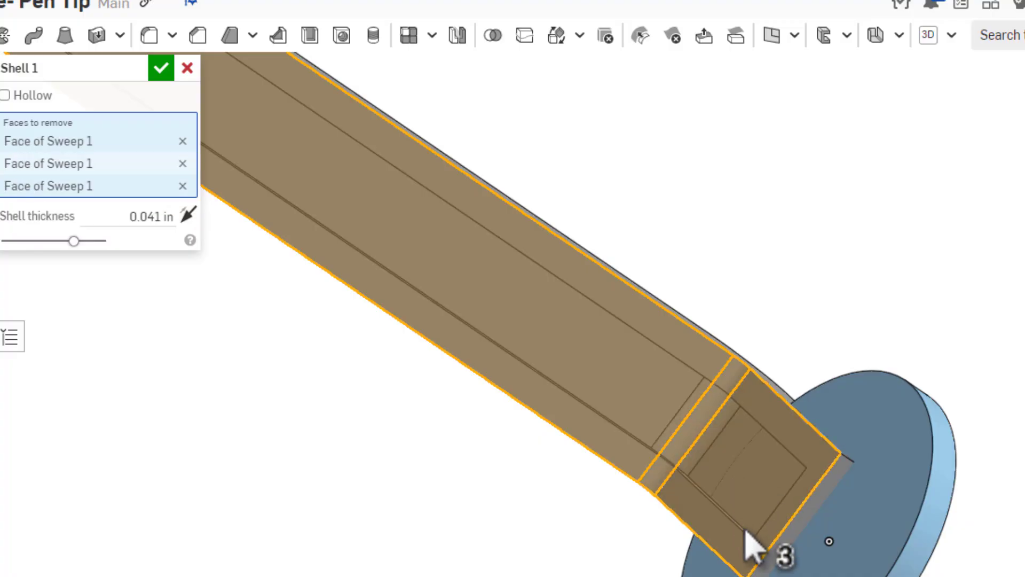
click(790, 550)
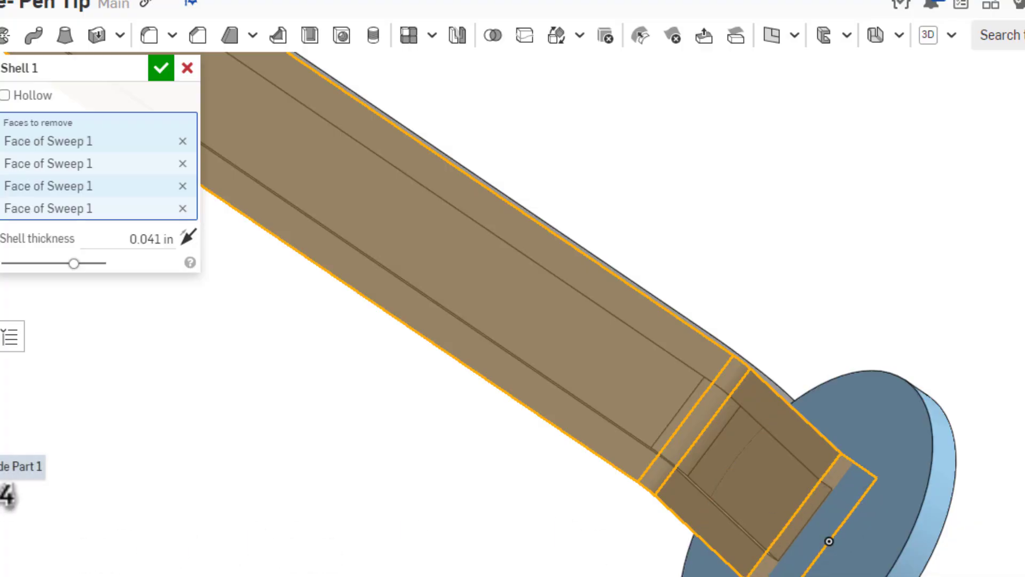
click(2, 469)
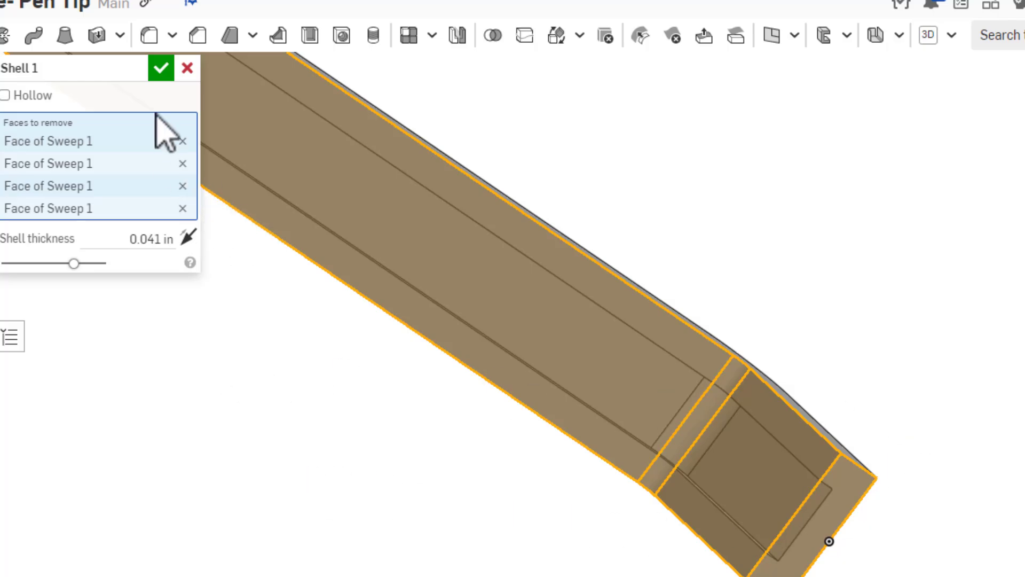
click(162, 67)
Show the disc again together with the shelled arm
scroll(934, 361, down, 5)
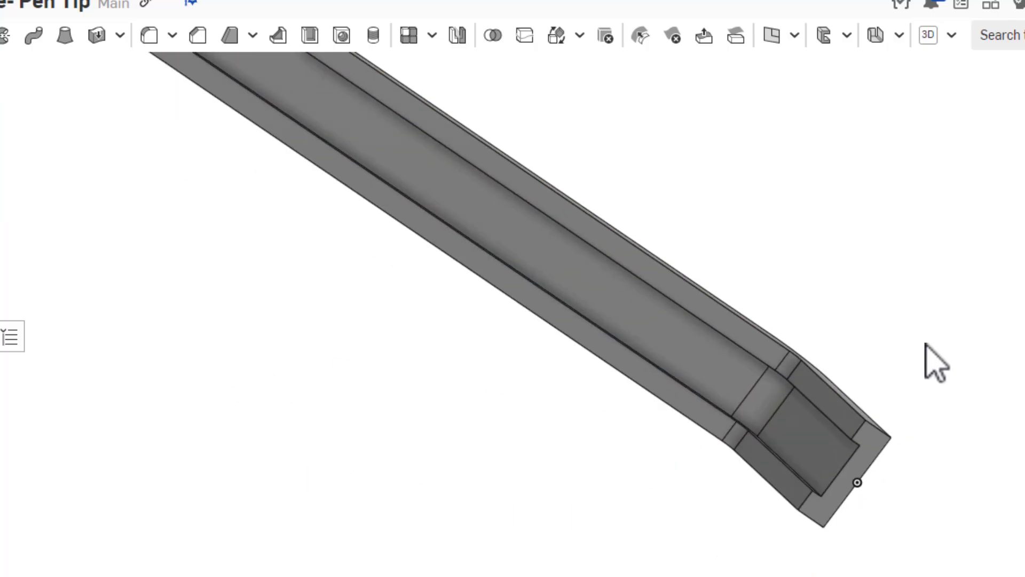
right_drag(757, 311, 666, 370)
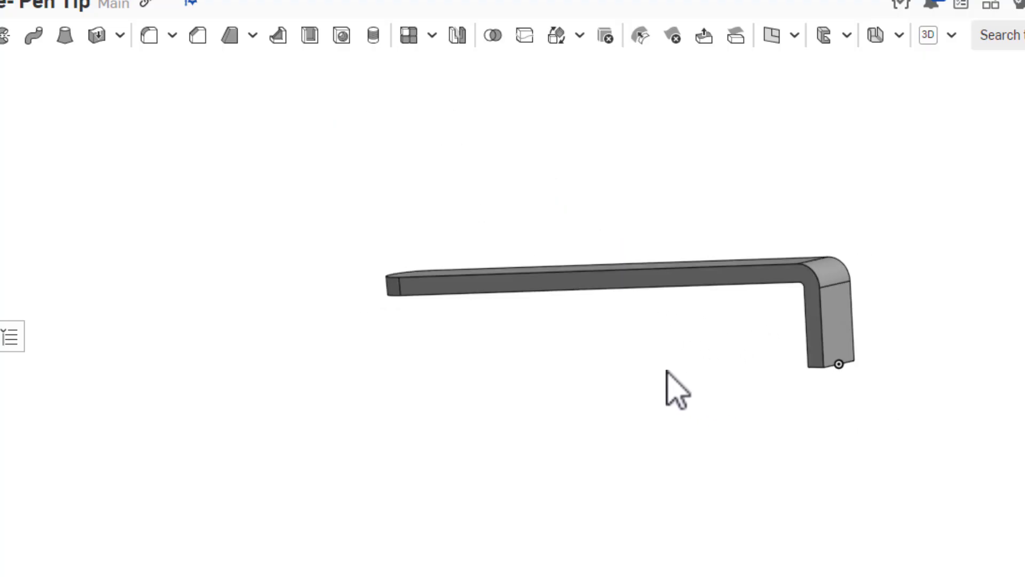
click(1, 468)
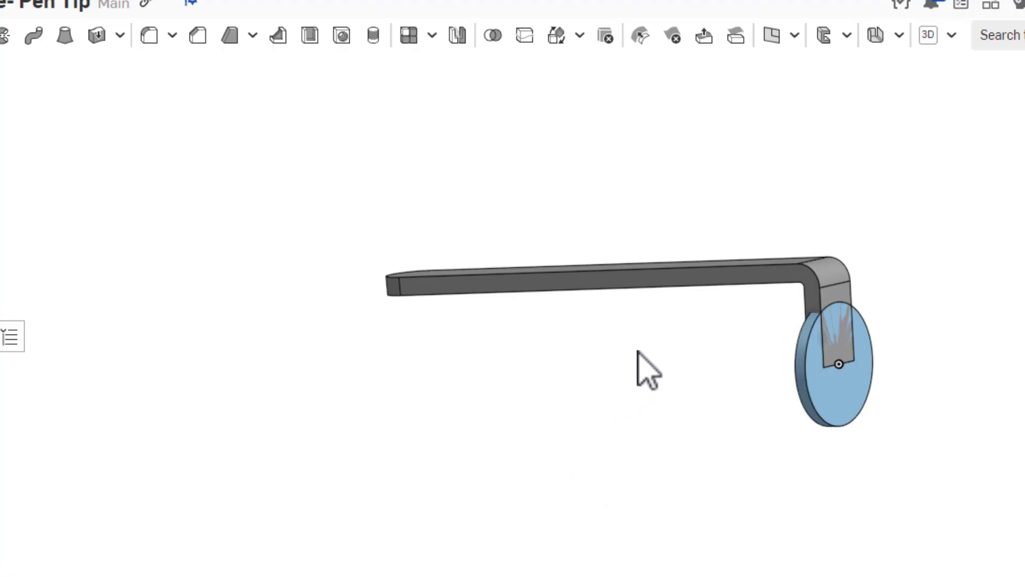
right_drag(637, 351, 657, 385)
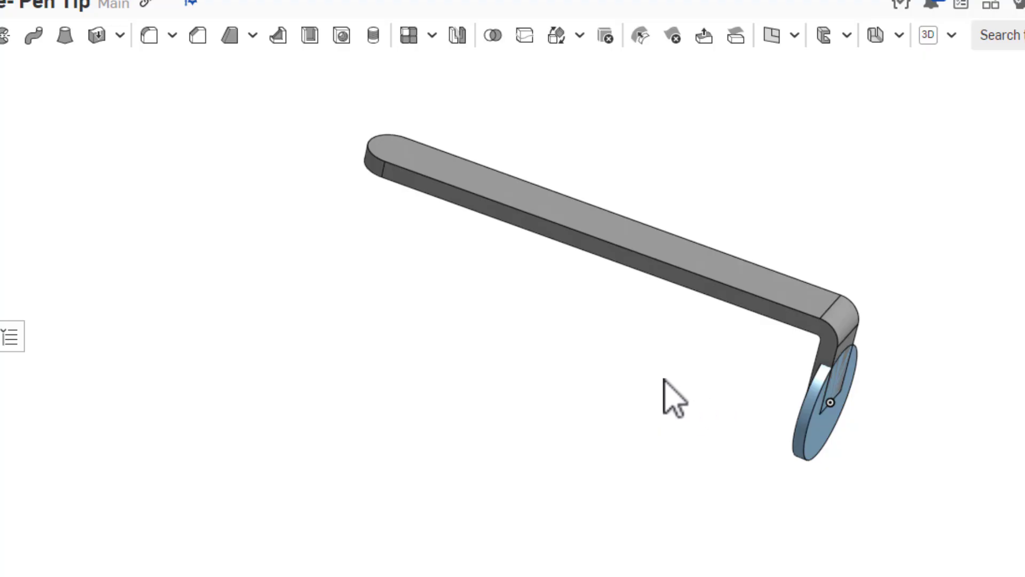